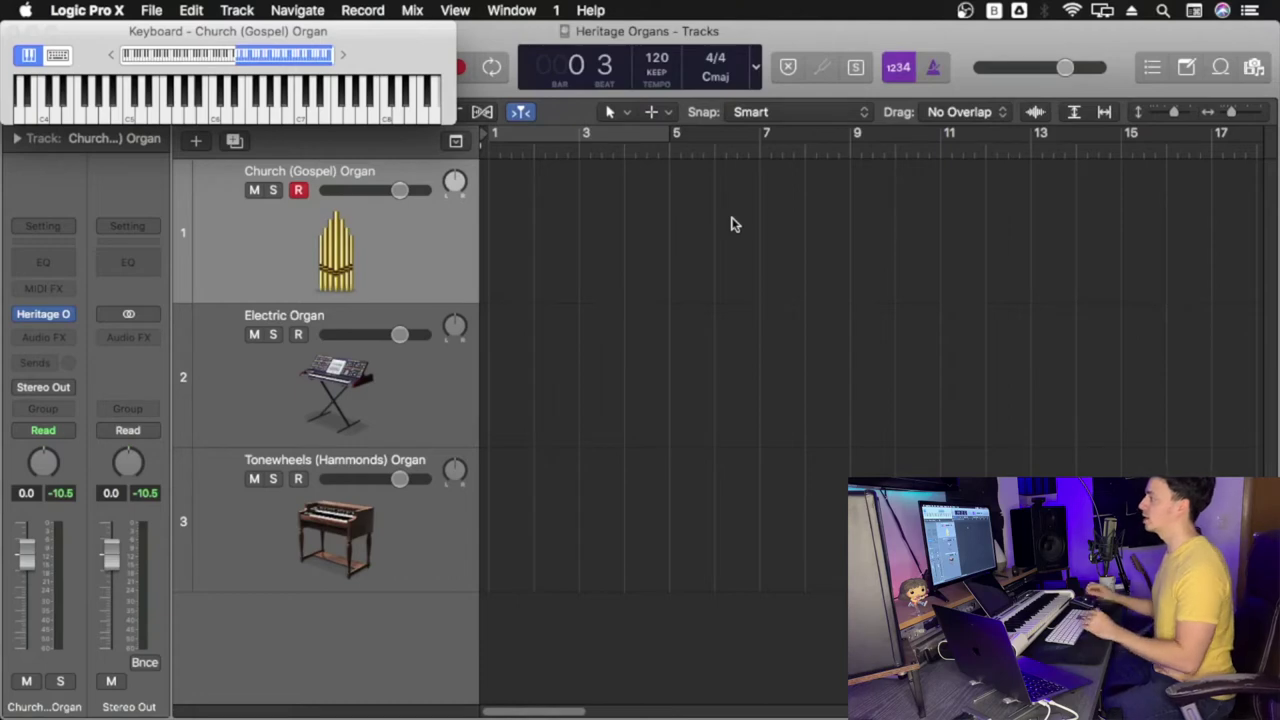
left_click(417, 370)
left_click(419, 583)
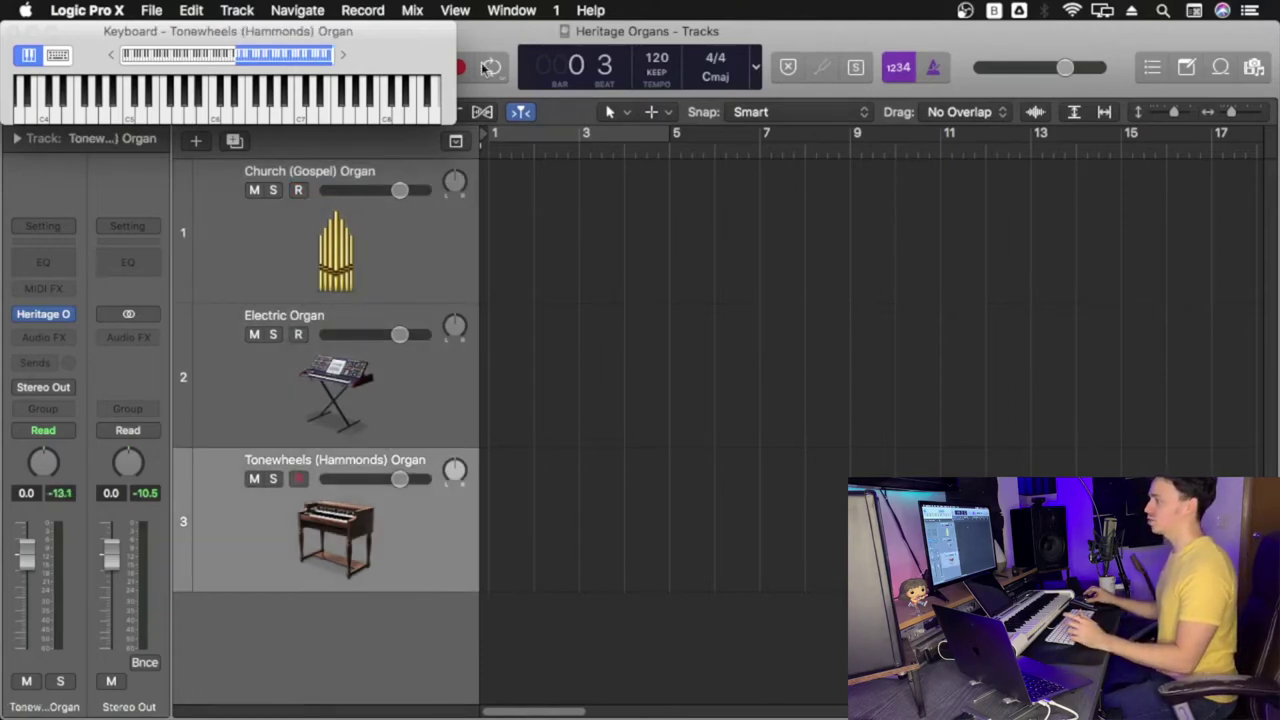
left_click(420, 216)
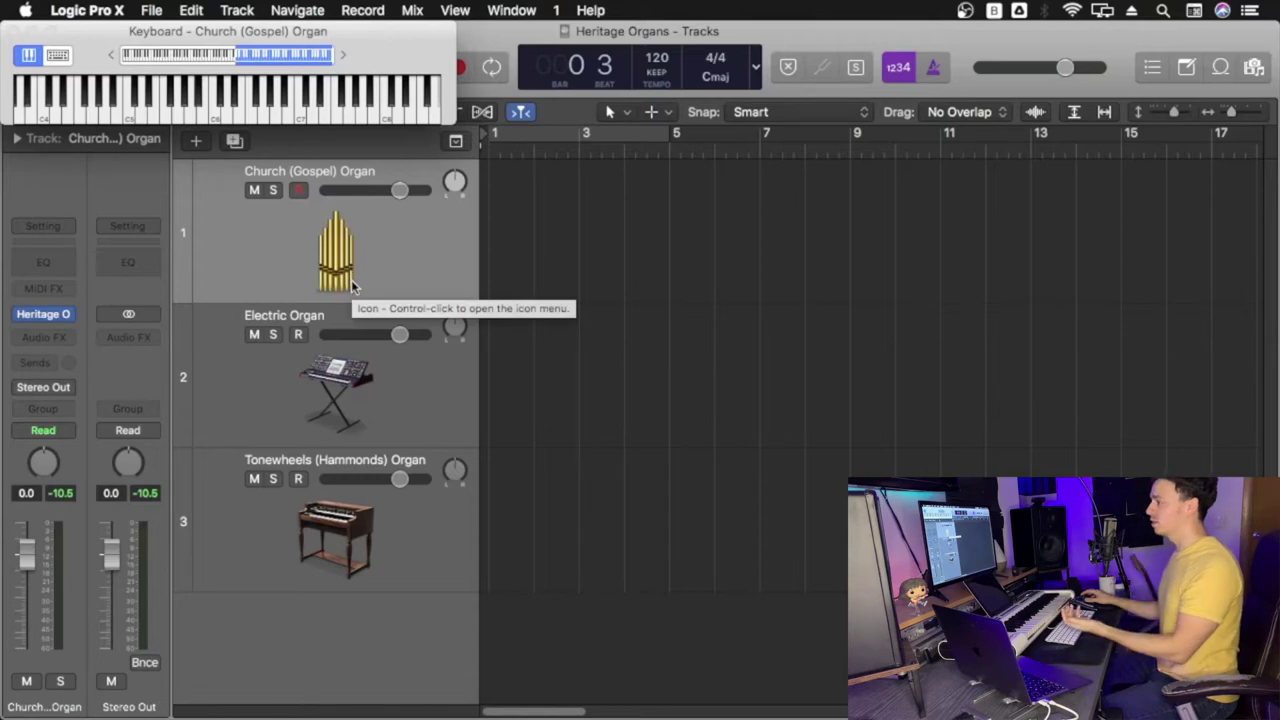
left_click(313, 416)
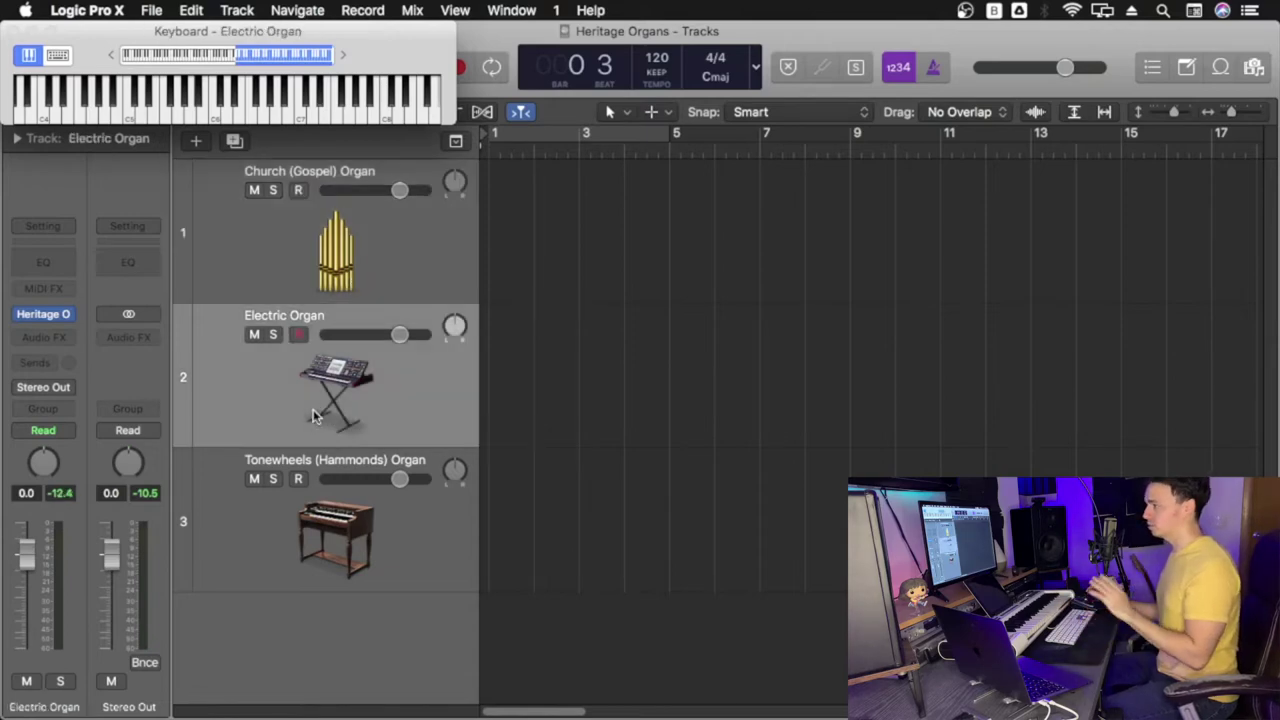
left_click(320, 520)
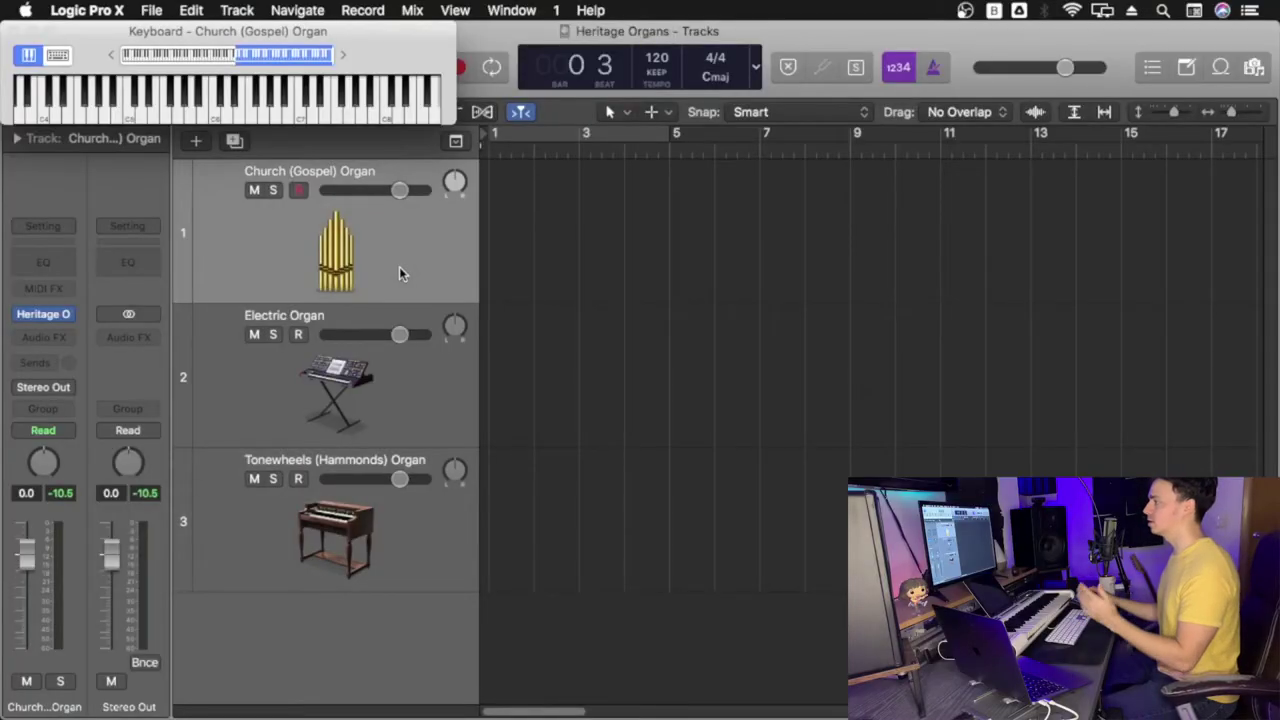
Open the Church (Gospel) Organ's Heritage Organ window, nudge it lower, and reselect the Church track
left_click(45, 317)
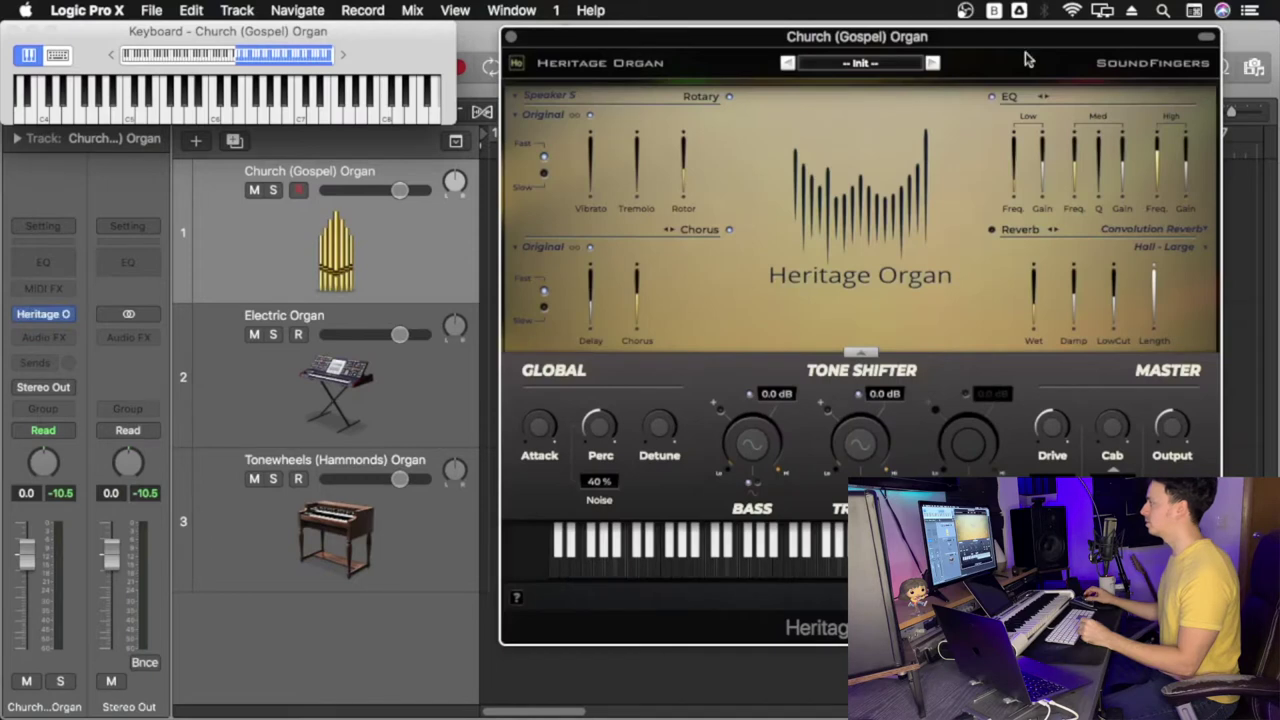
left_click_drag(1024, 47, 1022, 69)
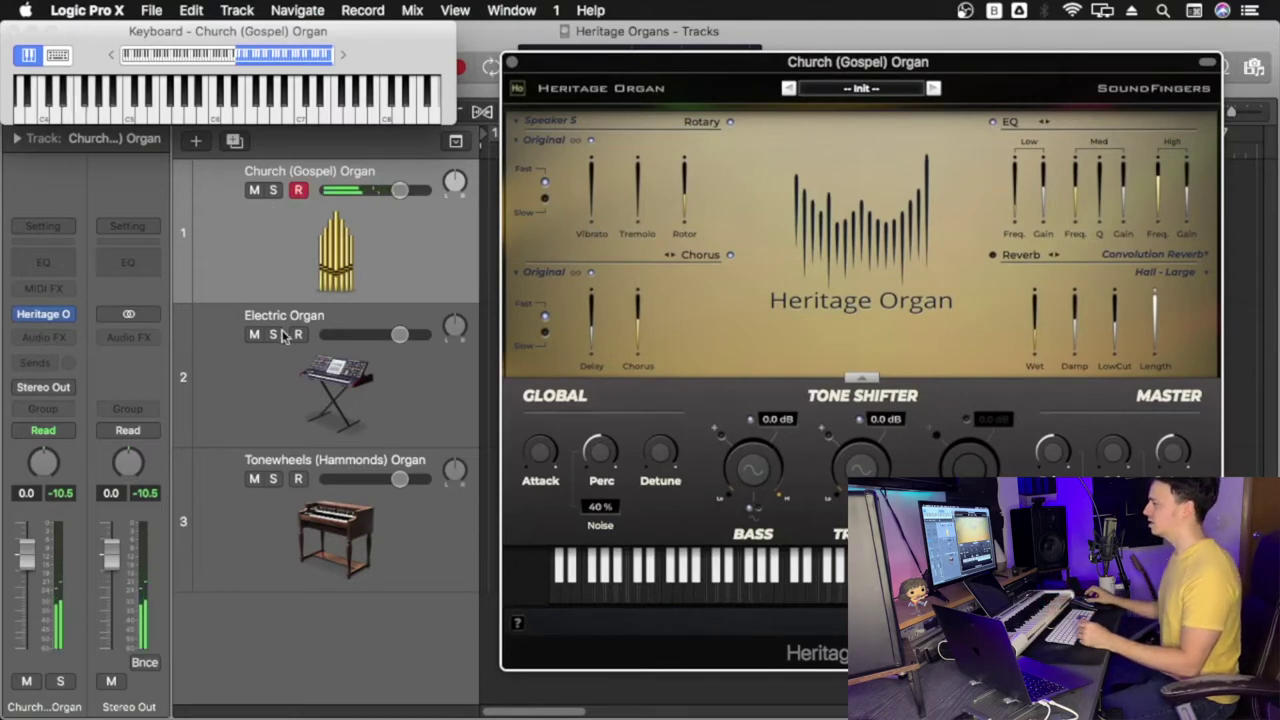
left_click(352, 368)
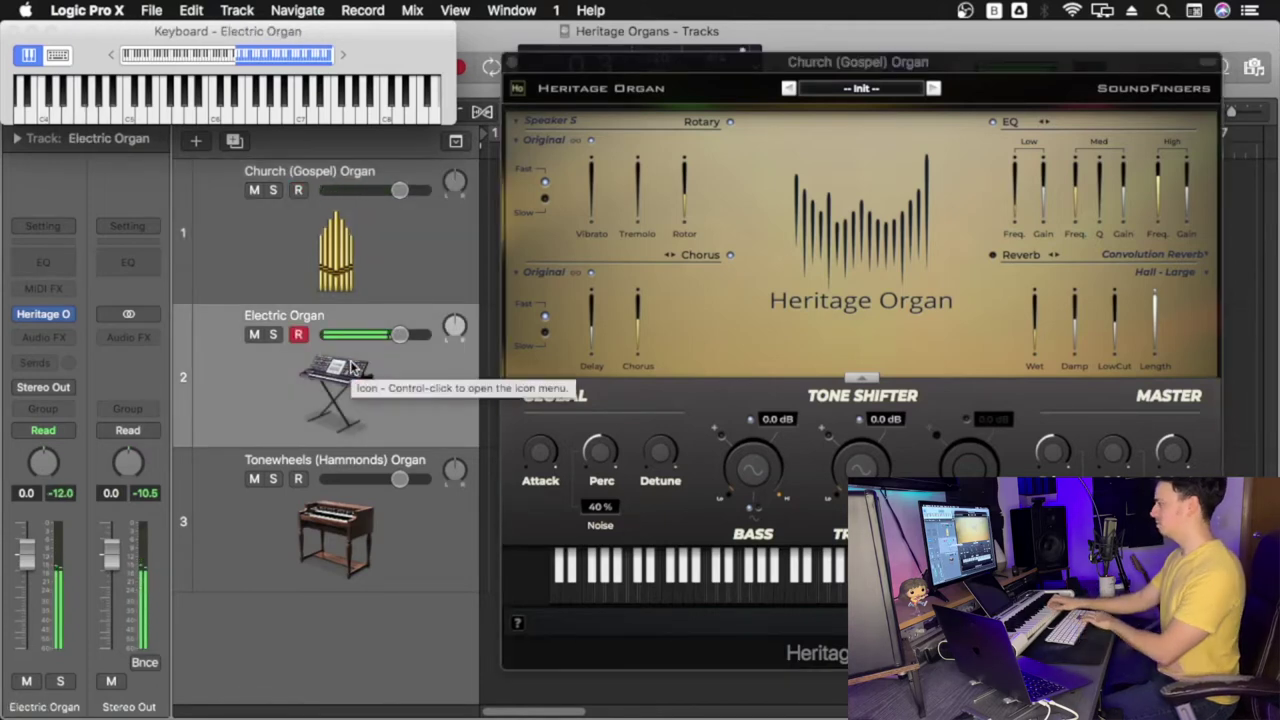
key("Down")
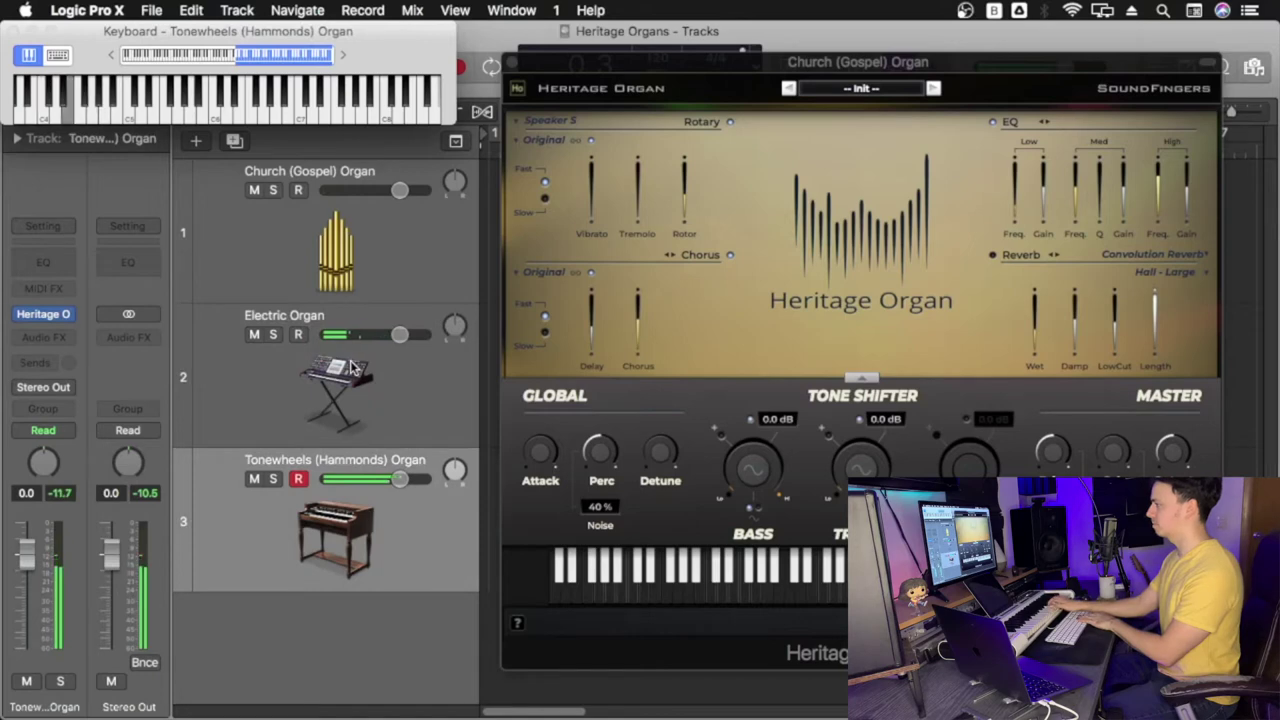
key("Up")
key("Up")
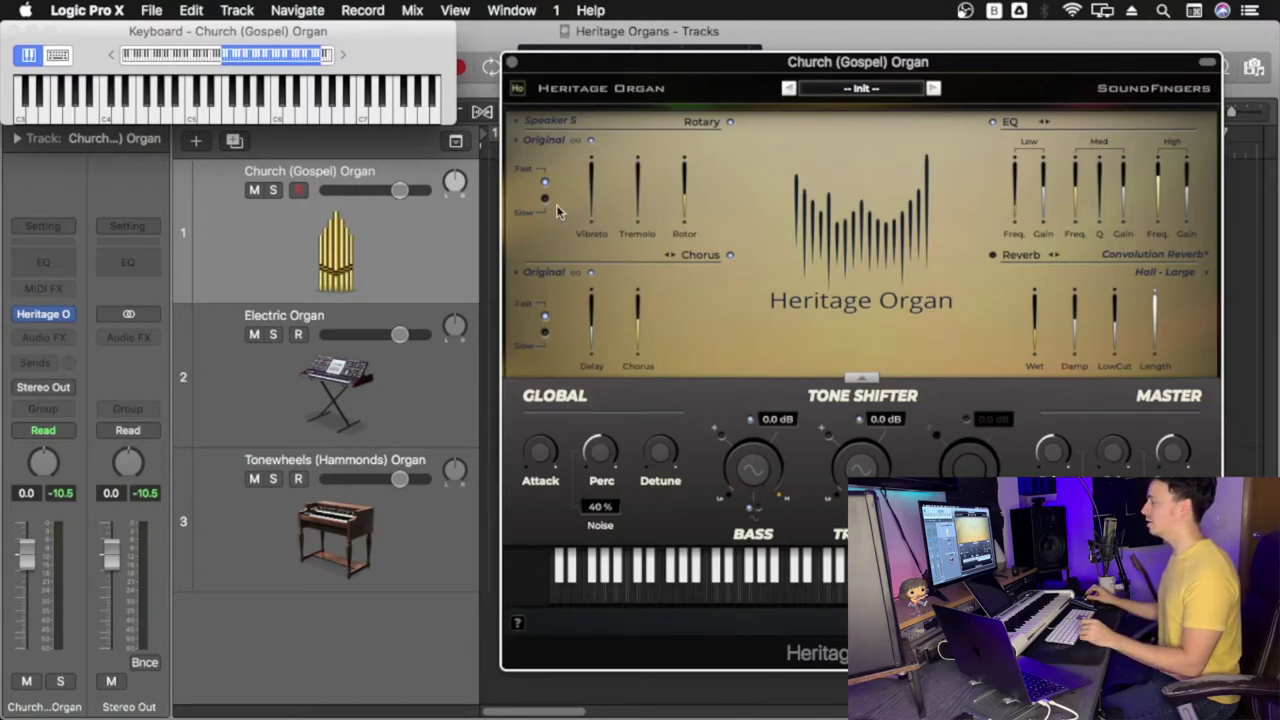
mouse_move(641, 295)
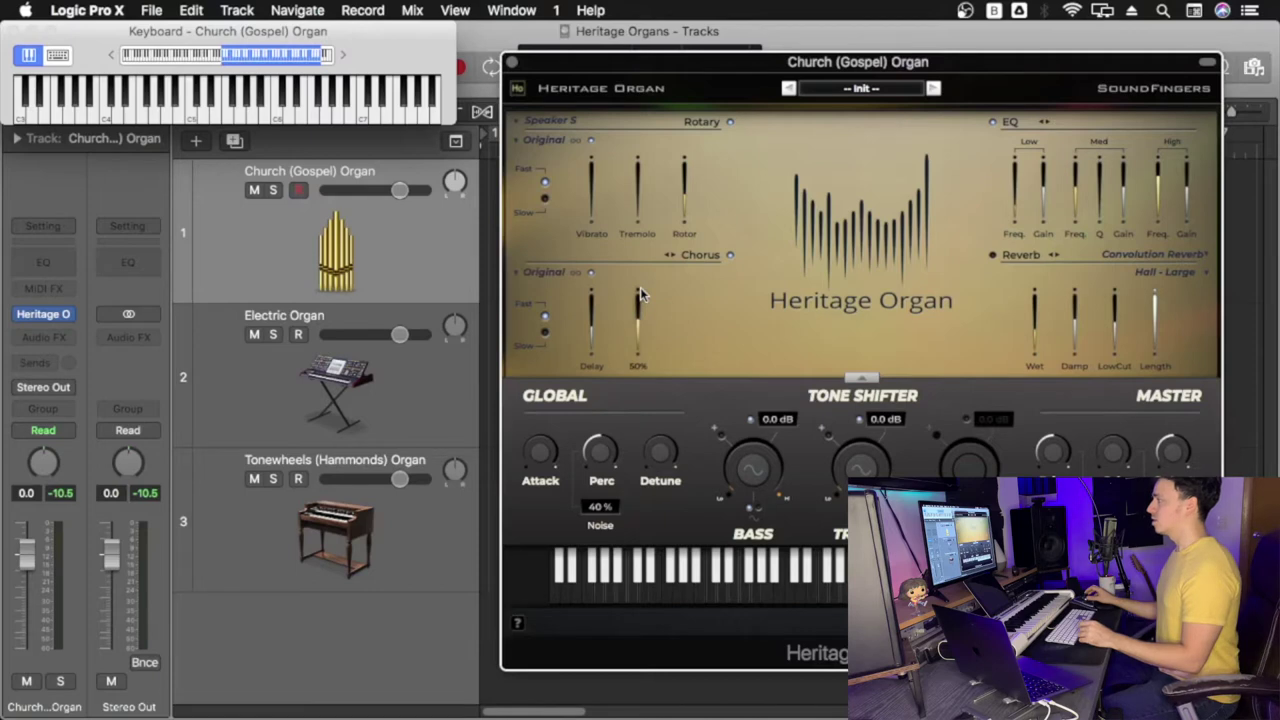
Switch on the Chorus and Rotary speaker effects for the Church organ and check its reverb type
left_click(729, 256)
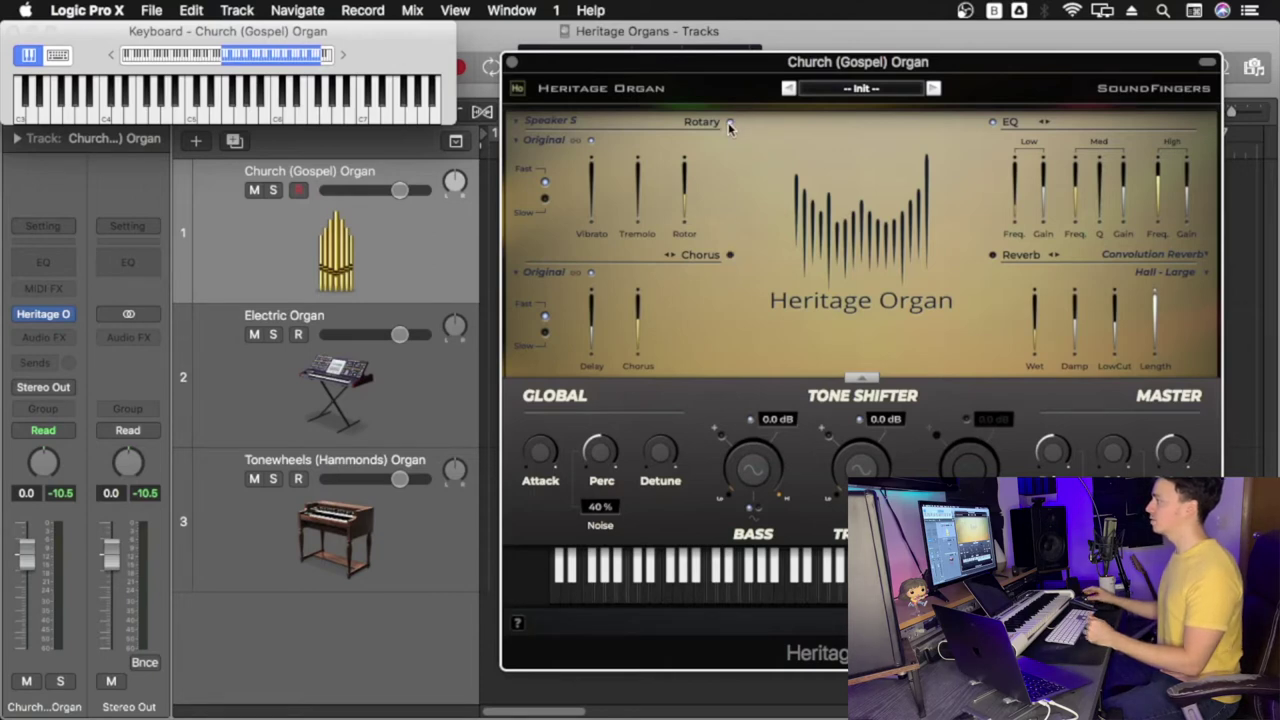
left_click(730, 255)
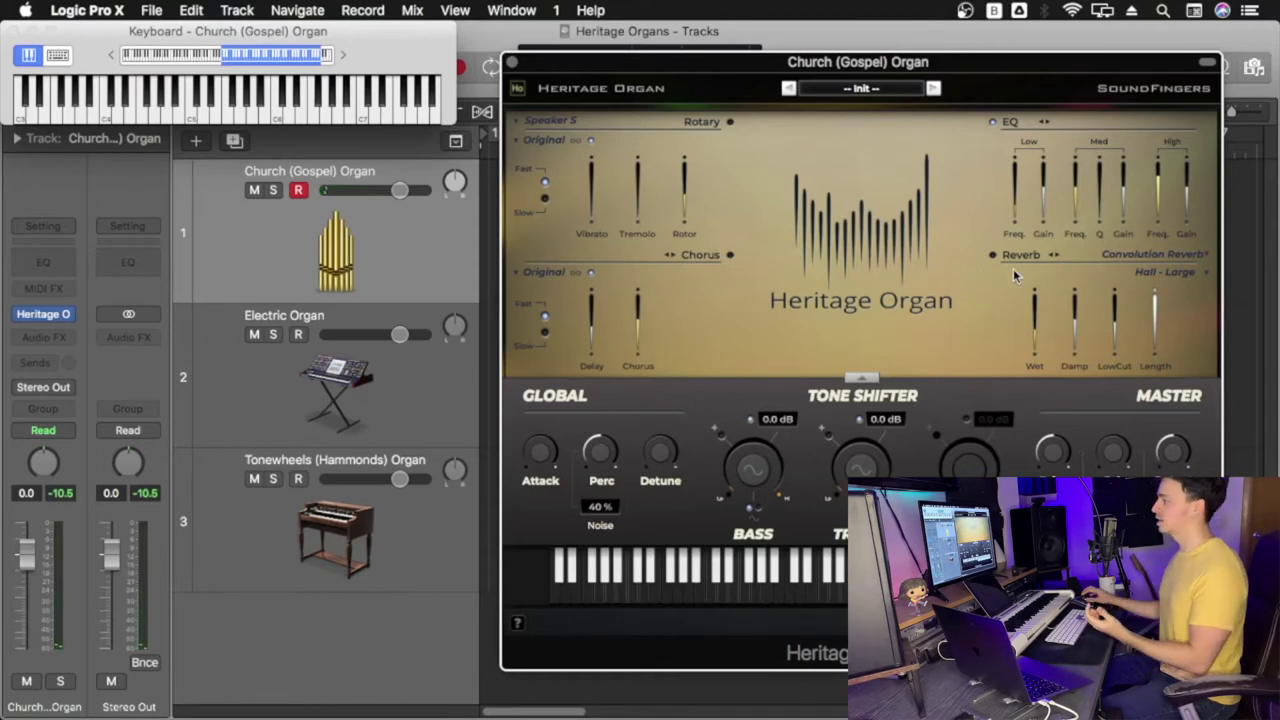
mouse_move(1031, 290)
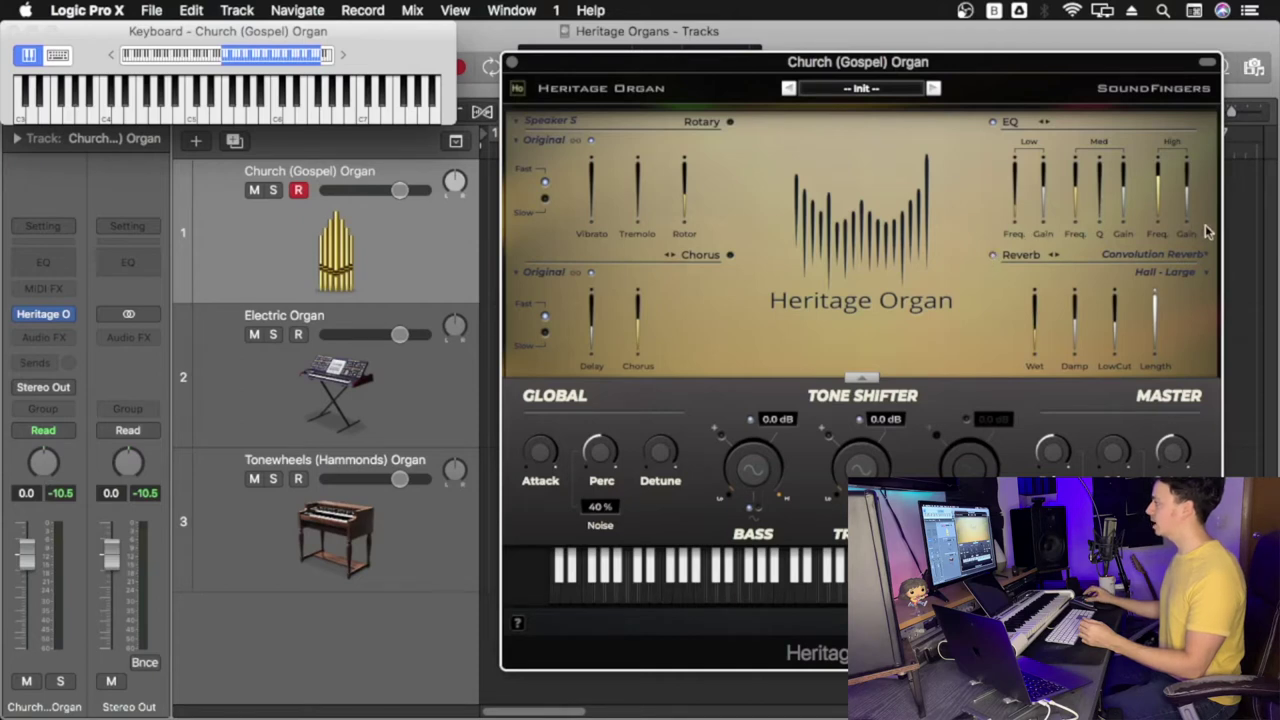
left_click(1180, 276)
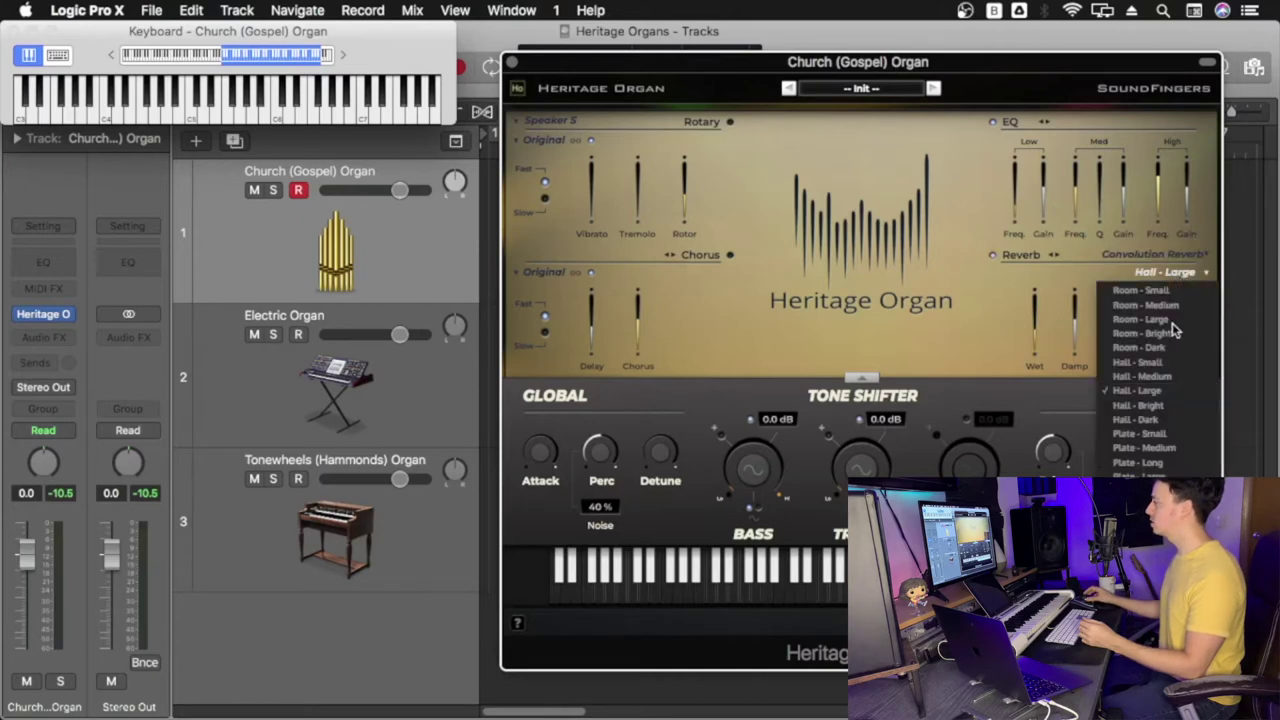
Keep the Hall - Large reverb and boost the Bass and Treble tone bands
left_click(998, 286)
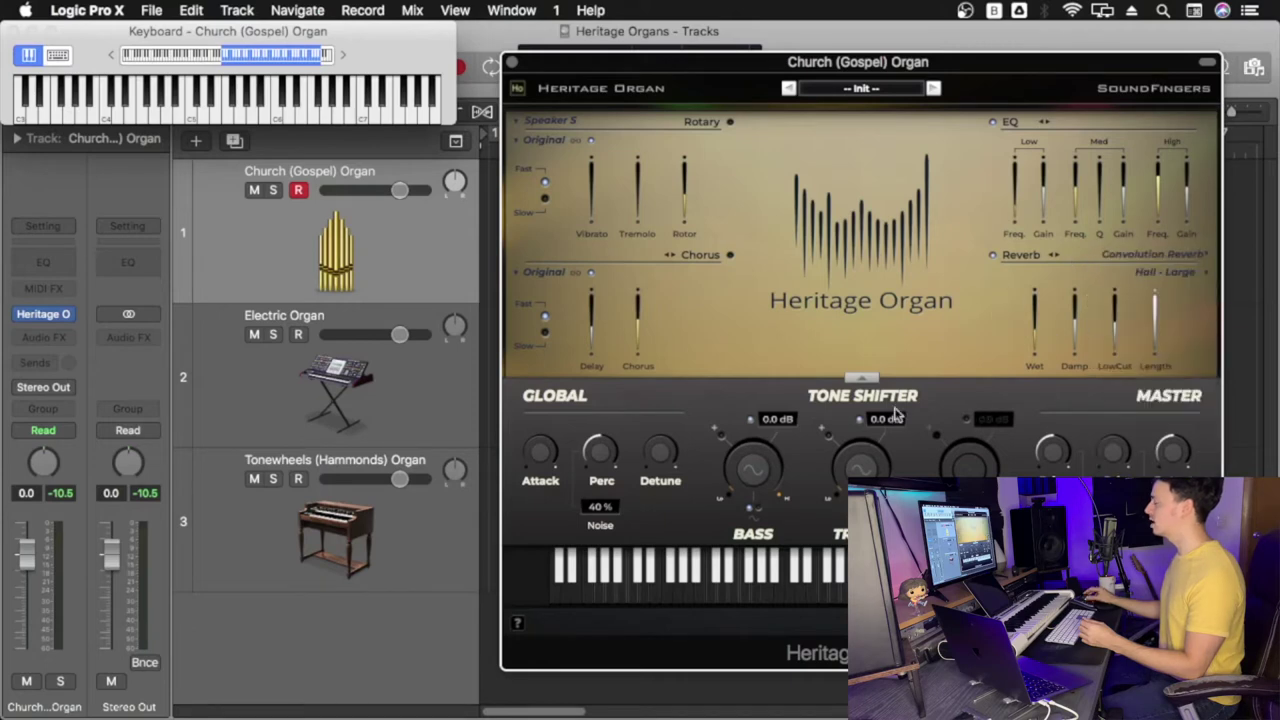
left_click_drag(722, 481, 727, 436)
left_click_drag(840, 494, 845, 440)
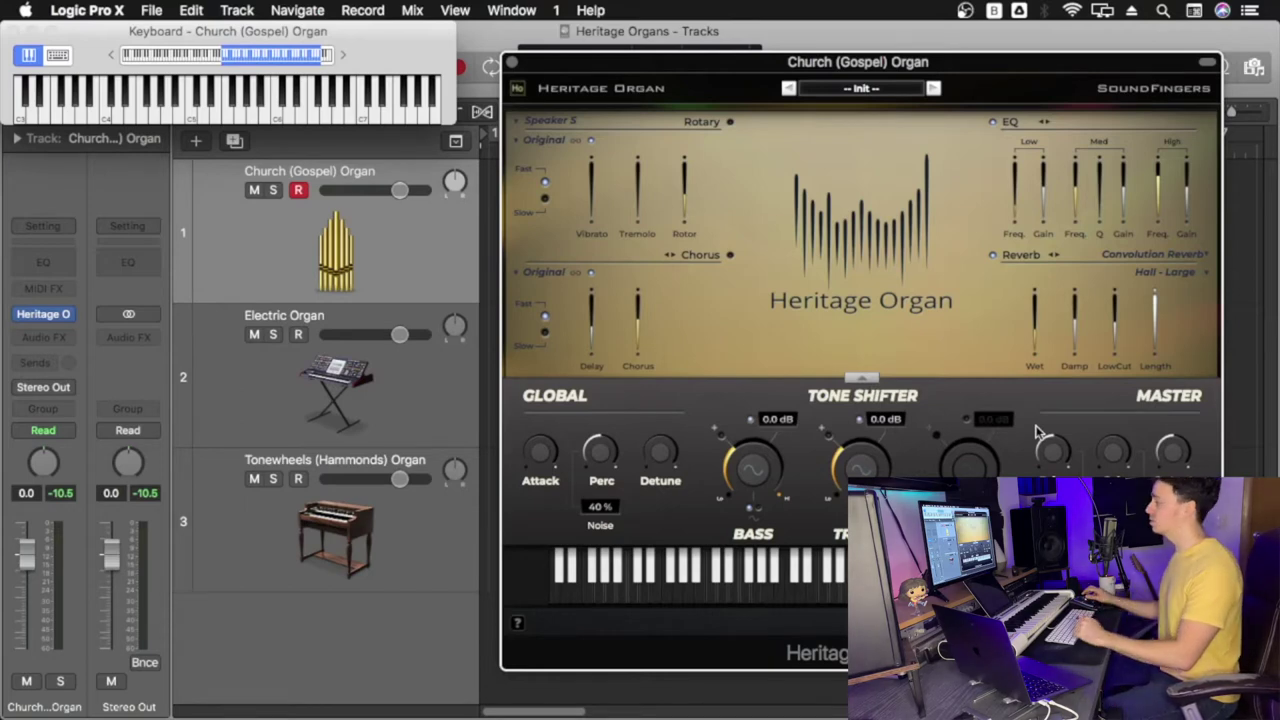
Raise the church organ's reverb Wet level from -25.4 dB to -21.5 dB
mouse_move(1117, 337)
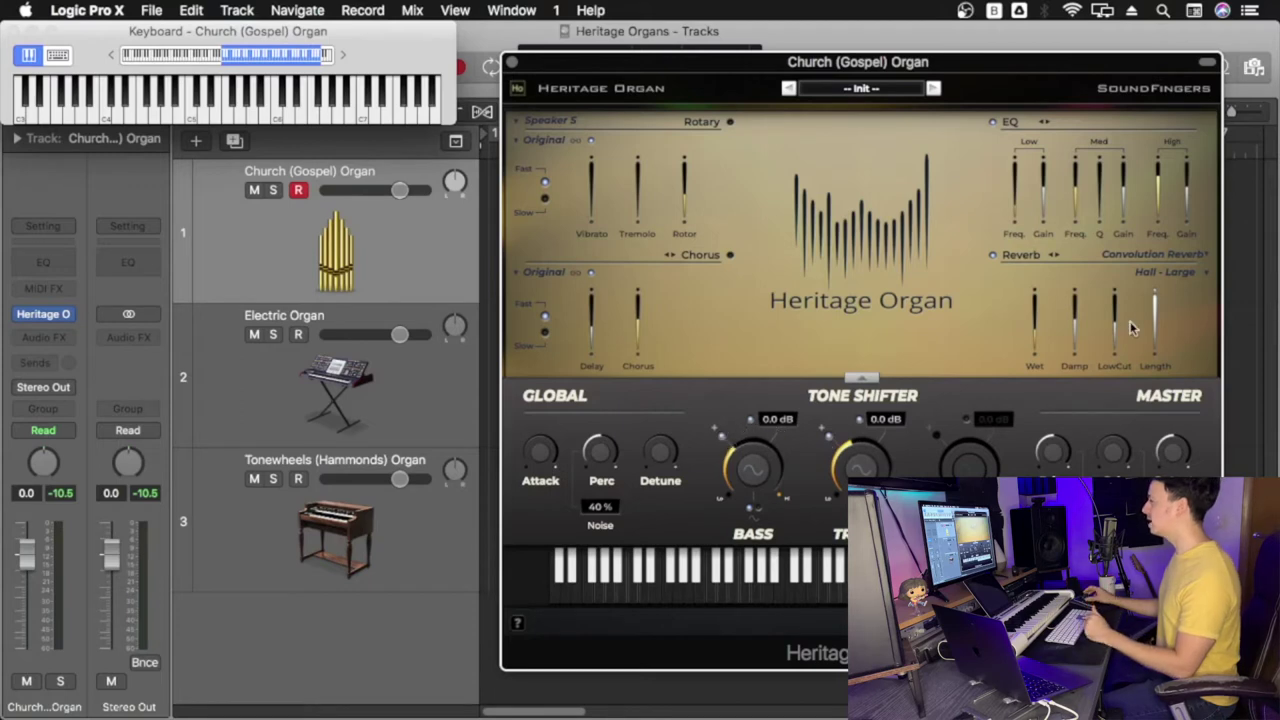
left_click(1035, 334)
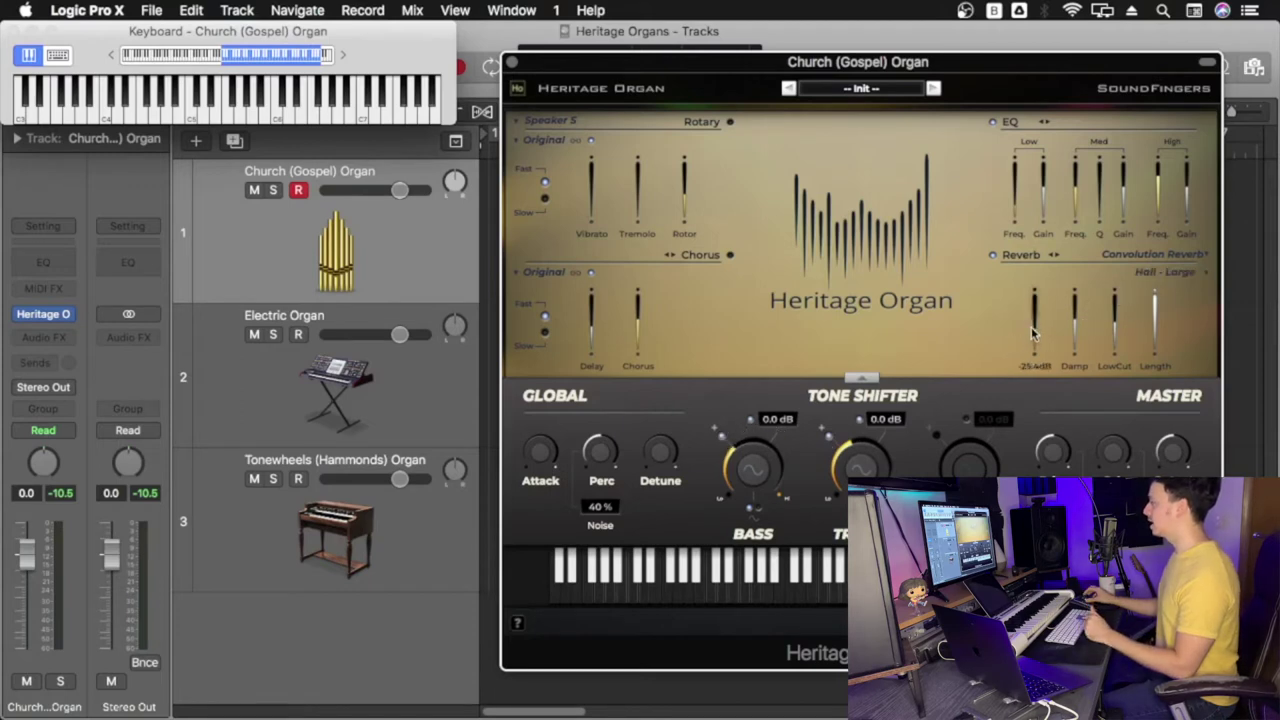
left_click_drag(1035, 334, 1033, 318)
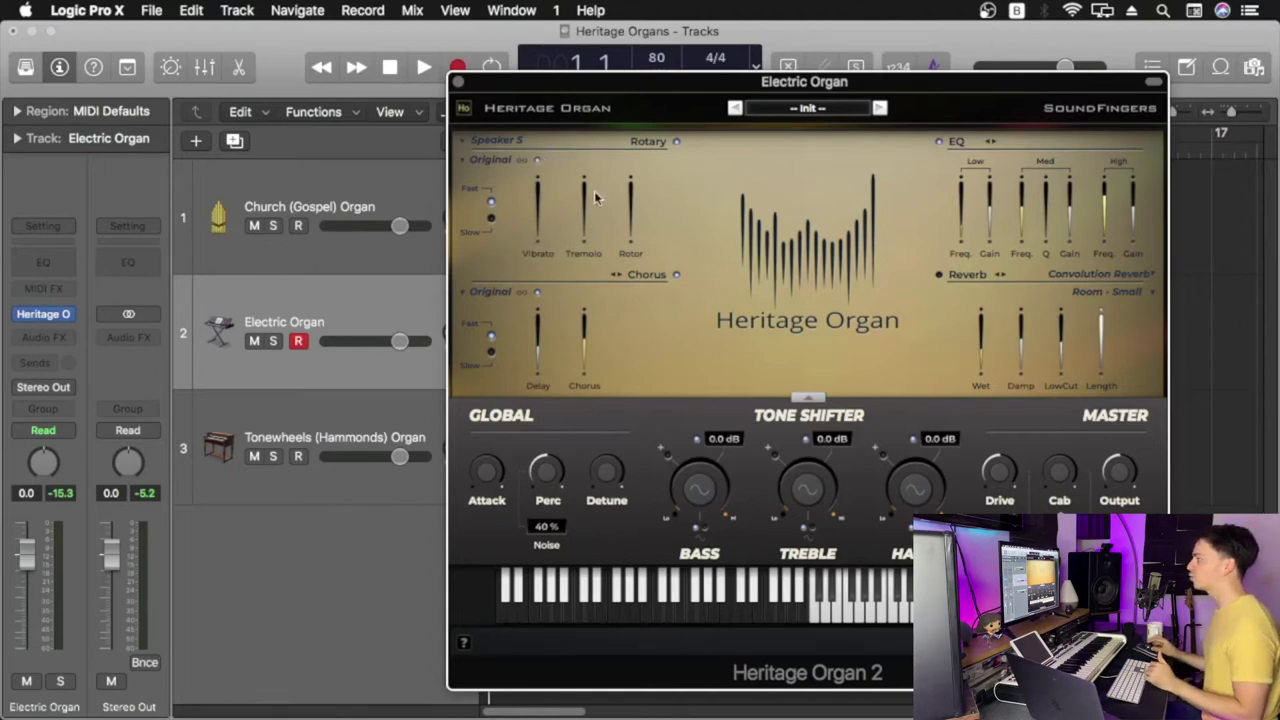
On the Electric Organ, set Rotor to 0%, adjust Vibrato, and raise Tremolo from 4% to 32%
left_click(635, 236)
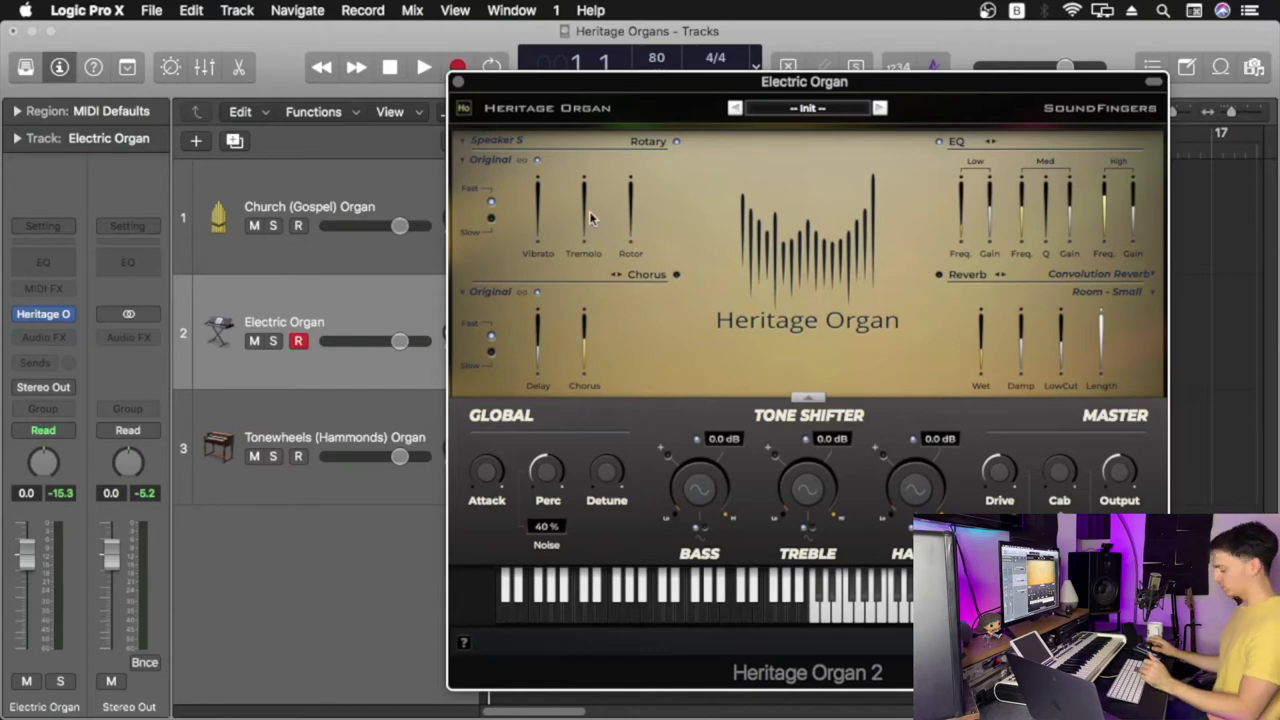
mouse_move(538, 218)
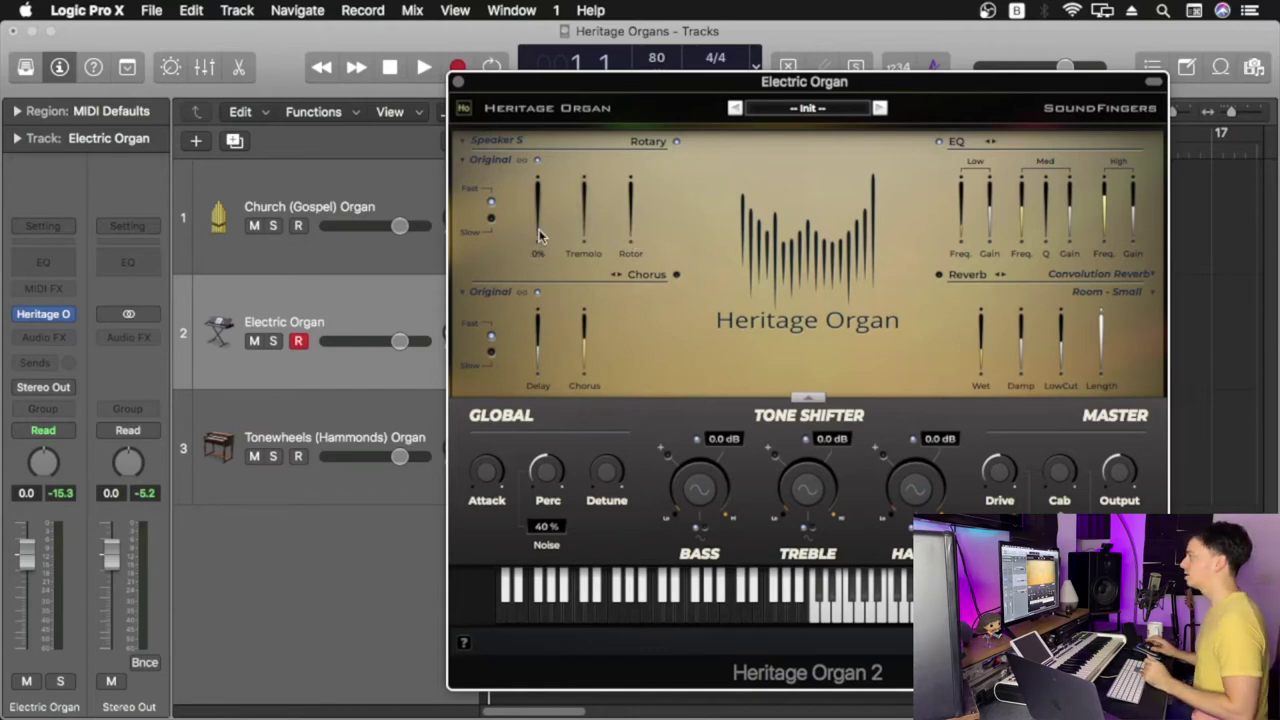
left_click_drag(538, 218, 536, 204)
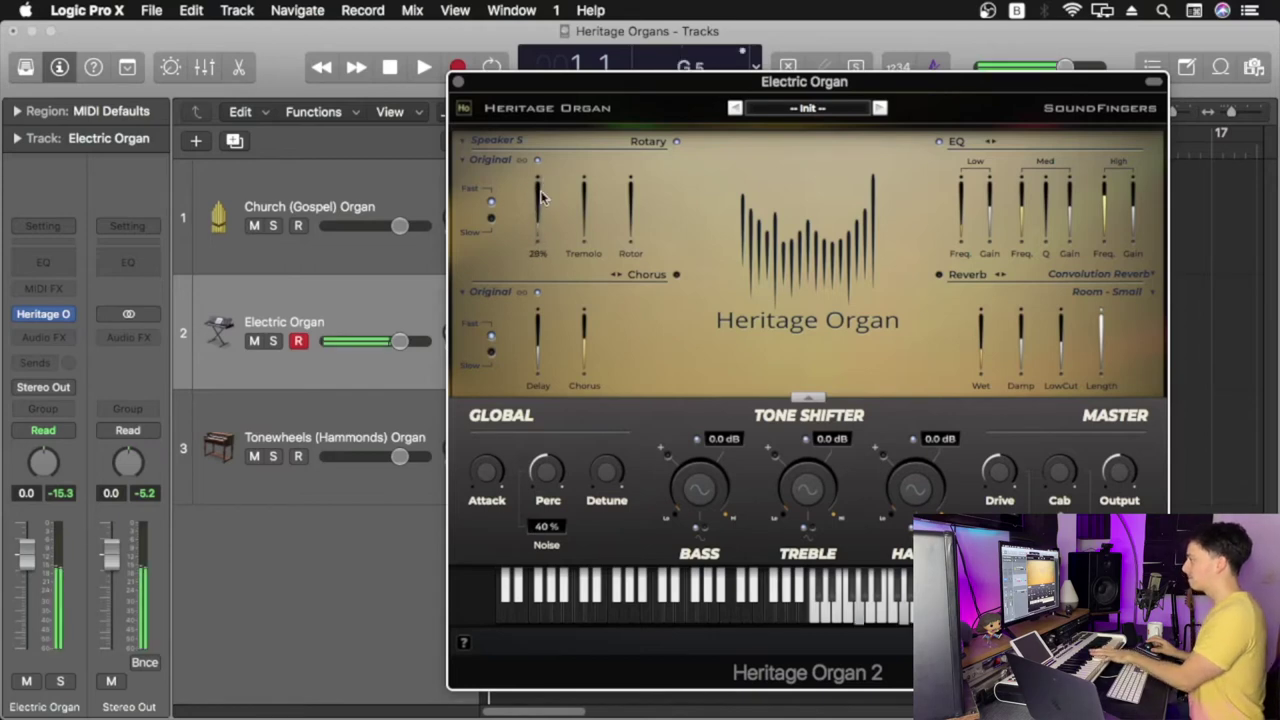
mouse_move(544, 183)
left_mouse_down()
mouse_move(536, 210)
mouse_move(533, 184)
left_mouse_up()
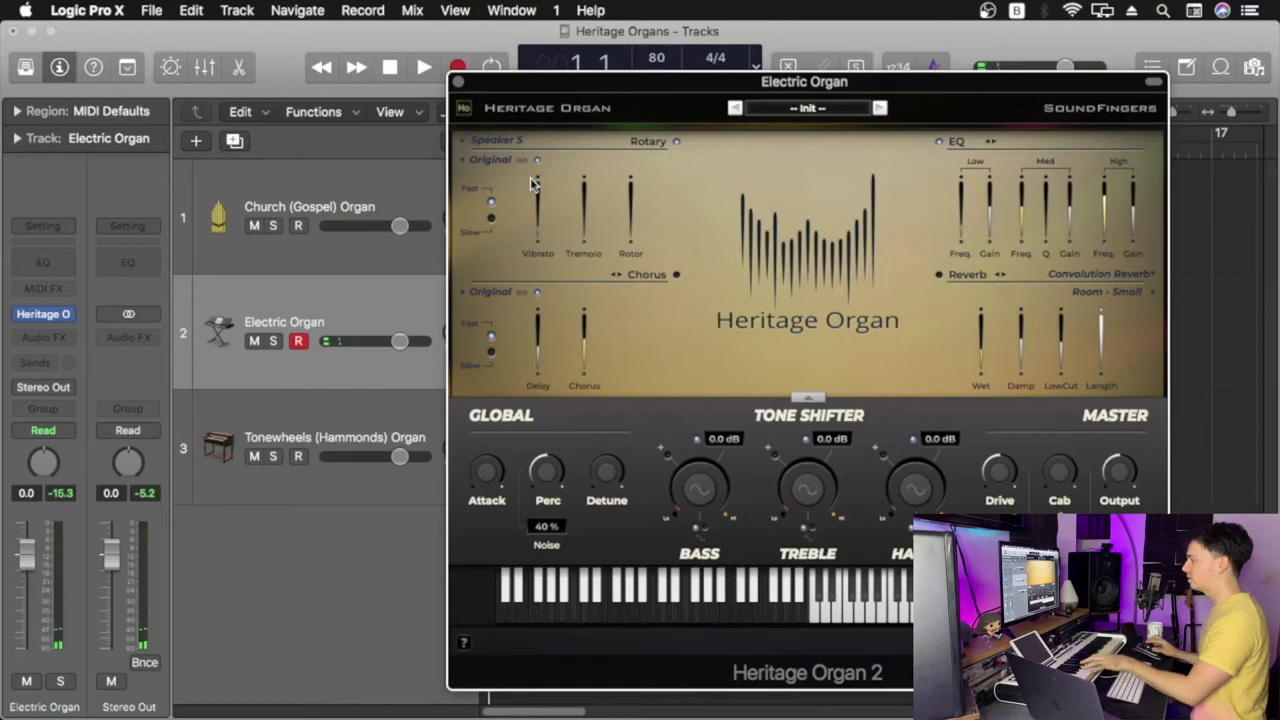
mouse_move(547, 235)
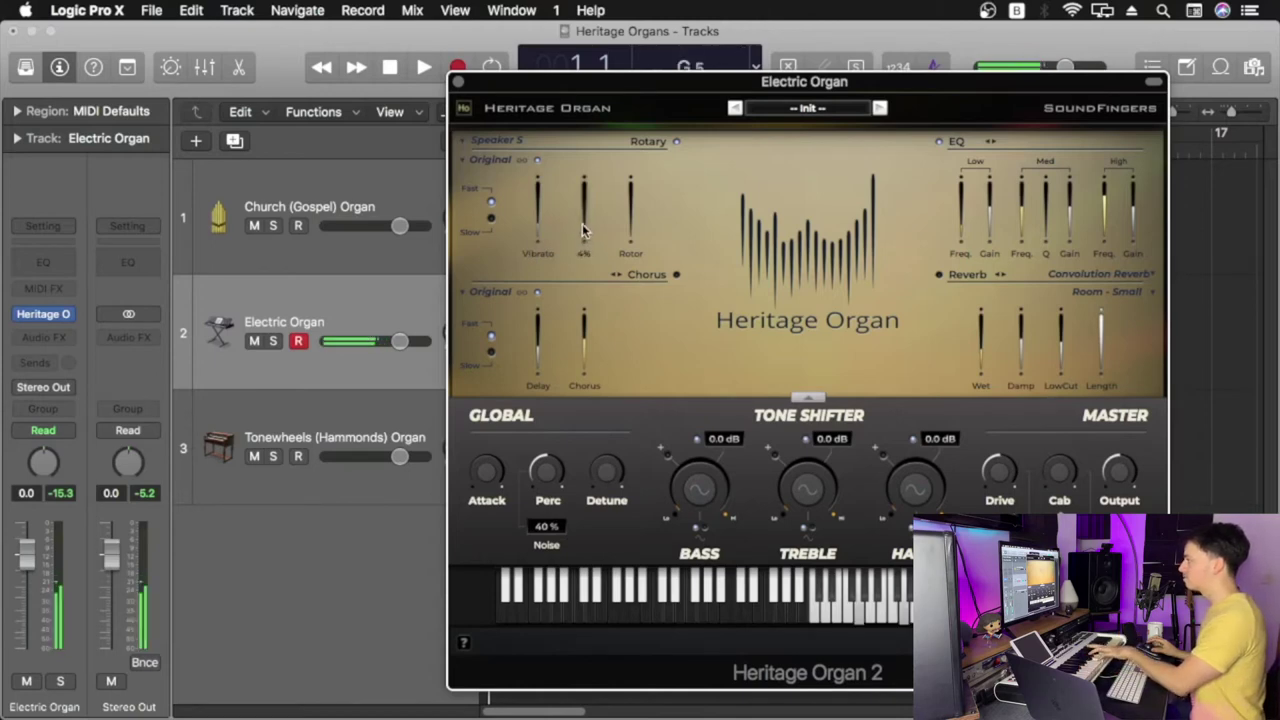
left_click_drag(582, 225, 592, 183)
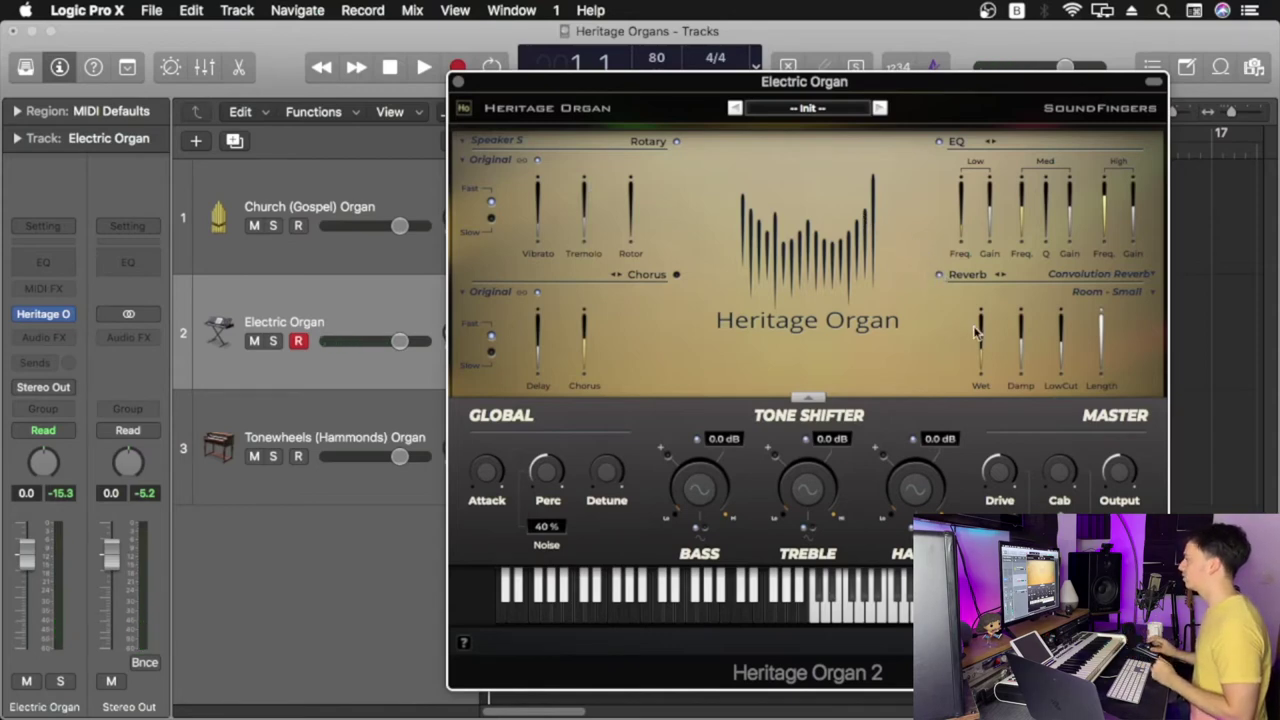
Set the Electric Organ's reverb Wet to -25.4 dB and raise Vibrato to 35%
left_click_drag(977, 333, 970, 358)
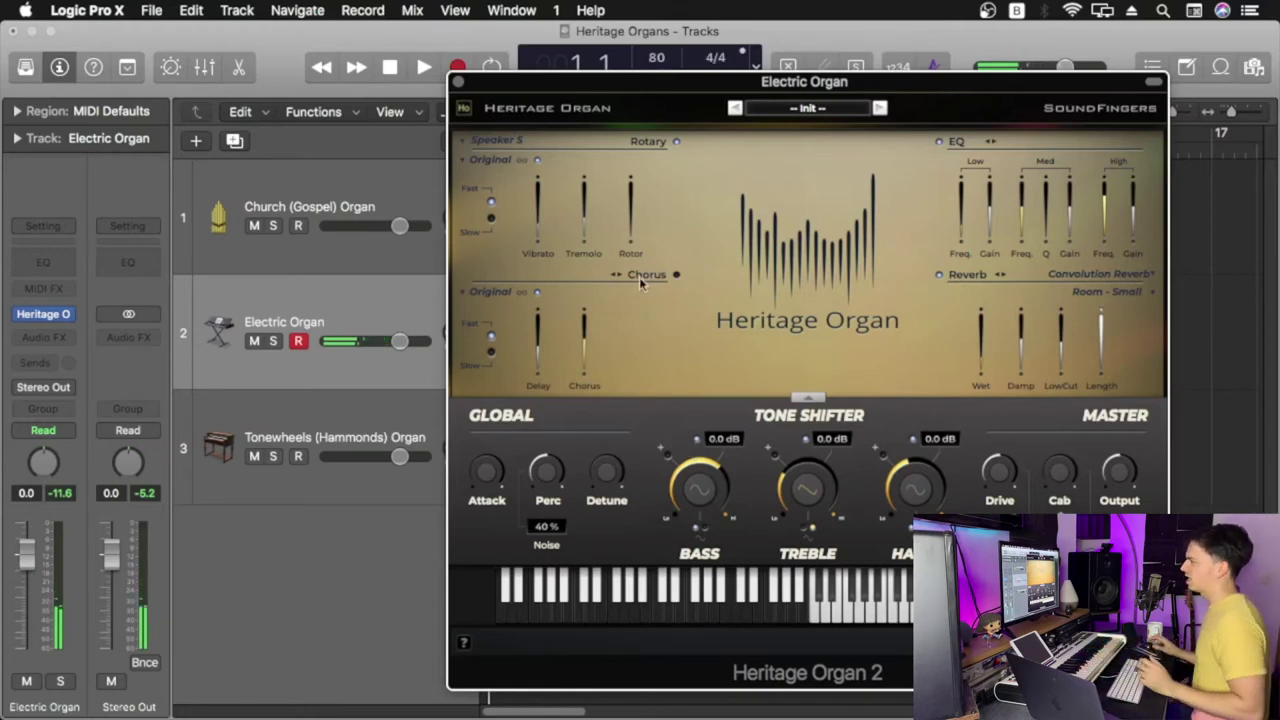
left_click_drag(537, 236, 538, 207)
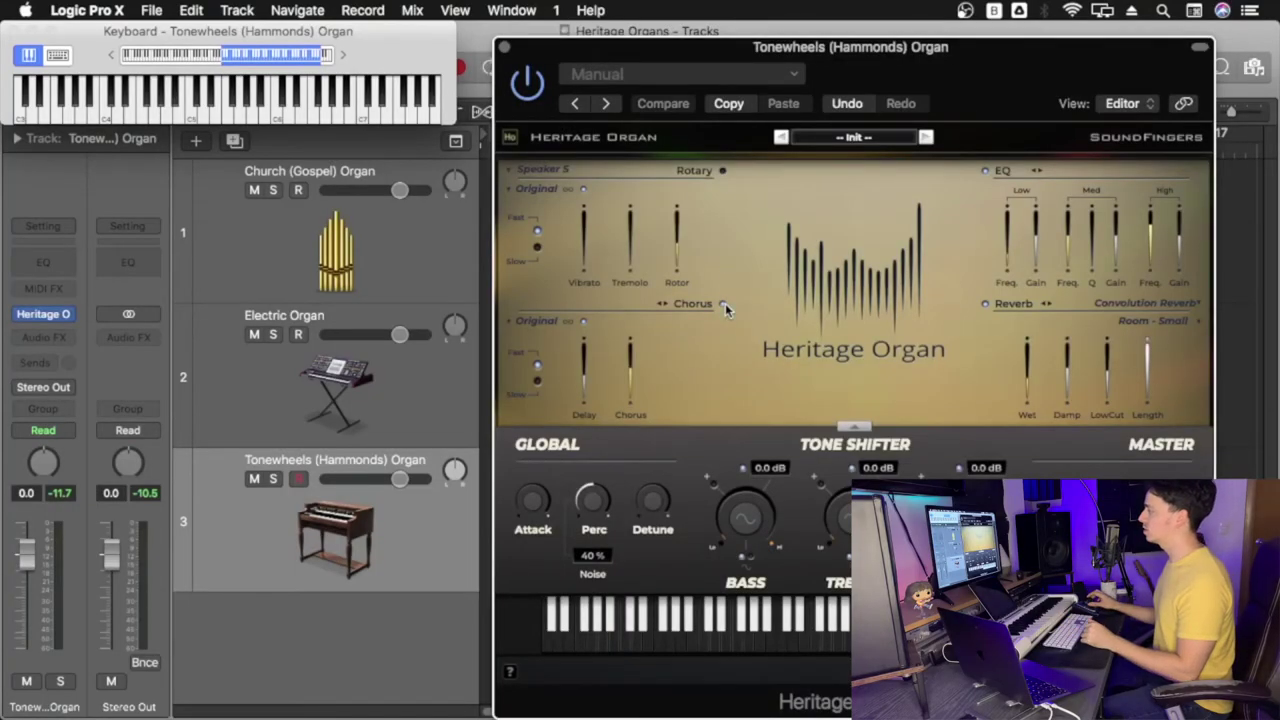
Adjust the Tonewheels organ's Rotor amount and raise its Chorus to about 69%
left_click(677, 247)
left_click_drag(686, 305, 674, 324)
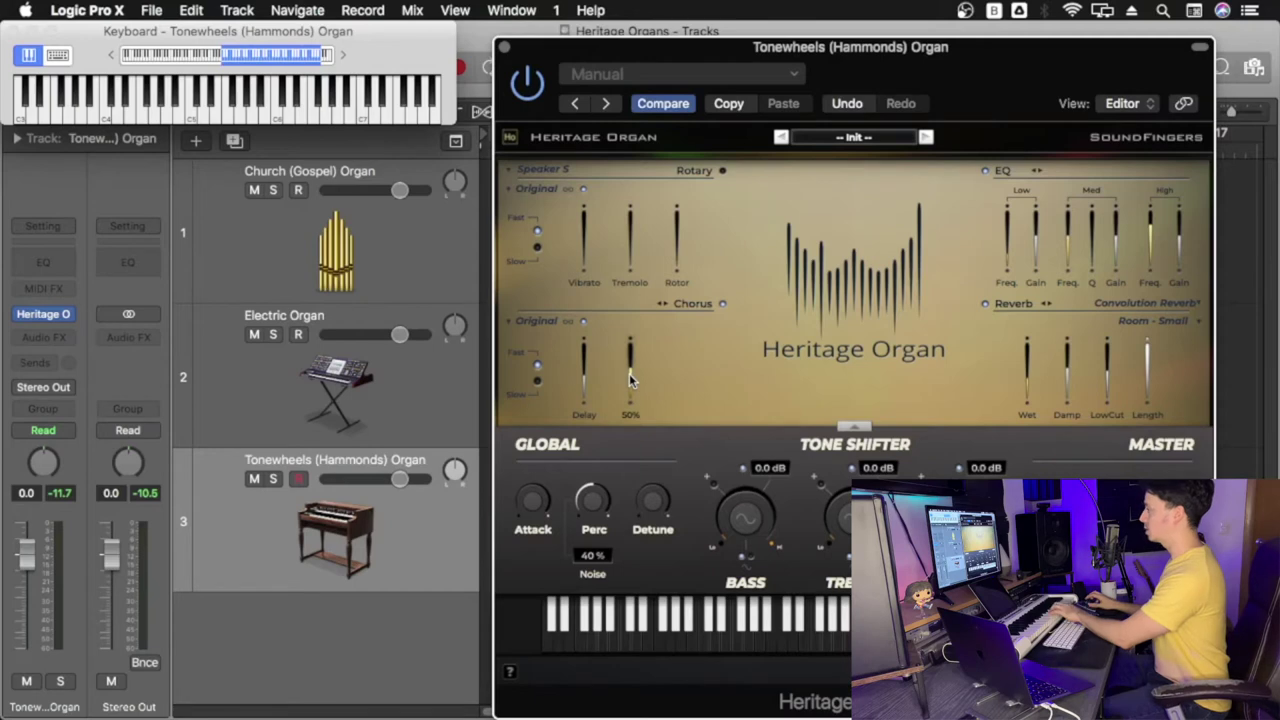
mouse_move(631, 366)
left_mouse_down()
mouse_move(636, 300)
mouse_move(632, 430)
mouse_move(637, 358)
left_mouse_up()
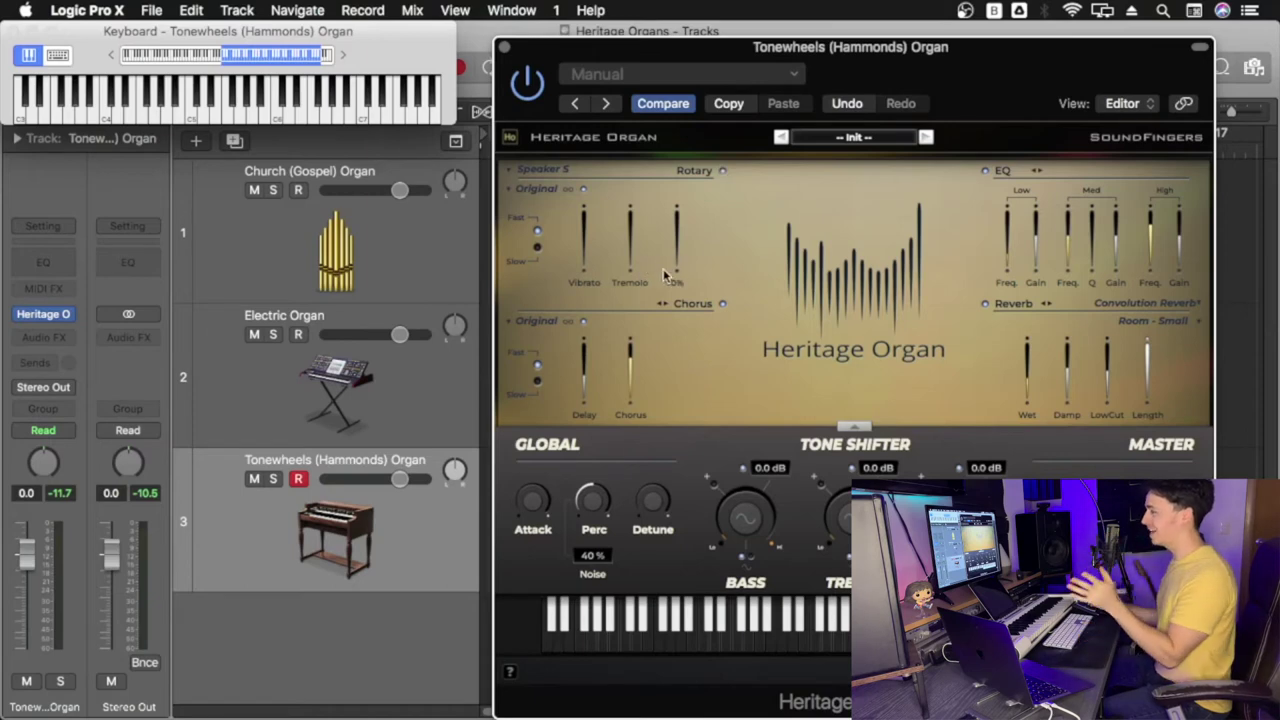
Raise the Tonewheels Rotor level to about 75% and set the rotary speed to Slow
mouse_move(675, 266)
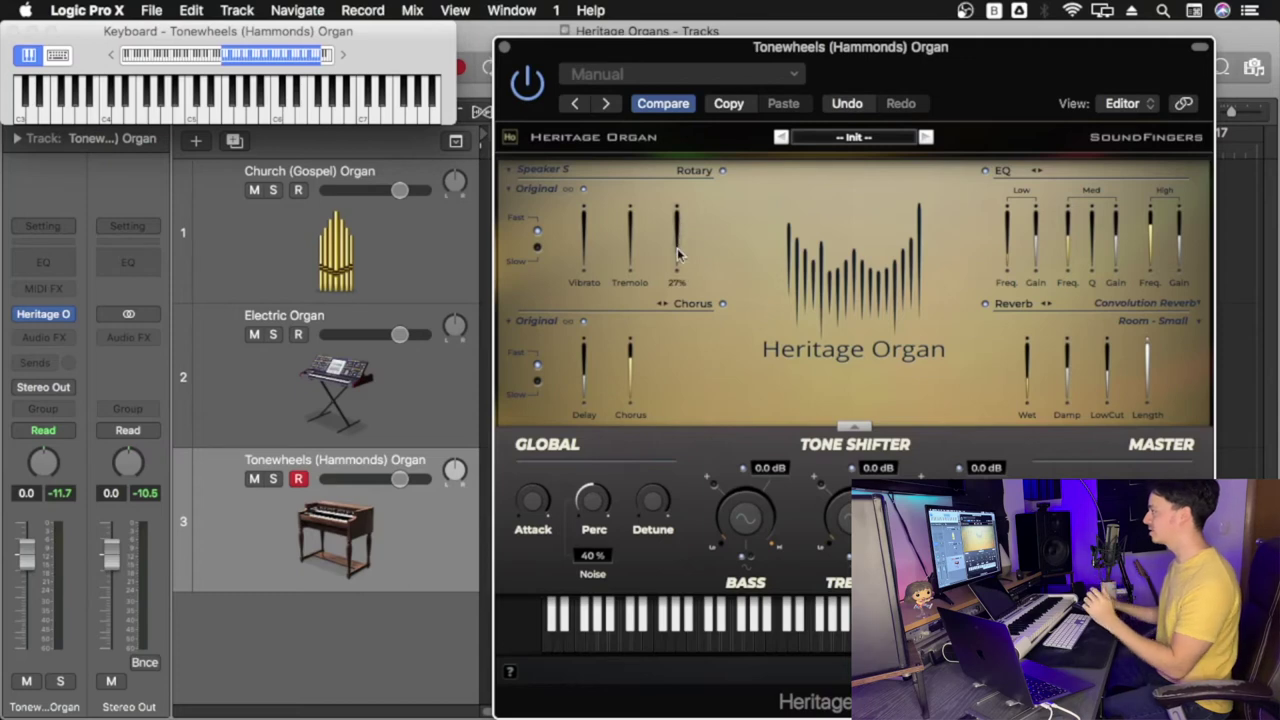
left_click_drag(668, 210, 672, 171)
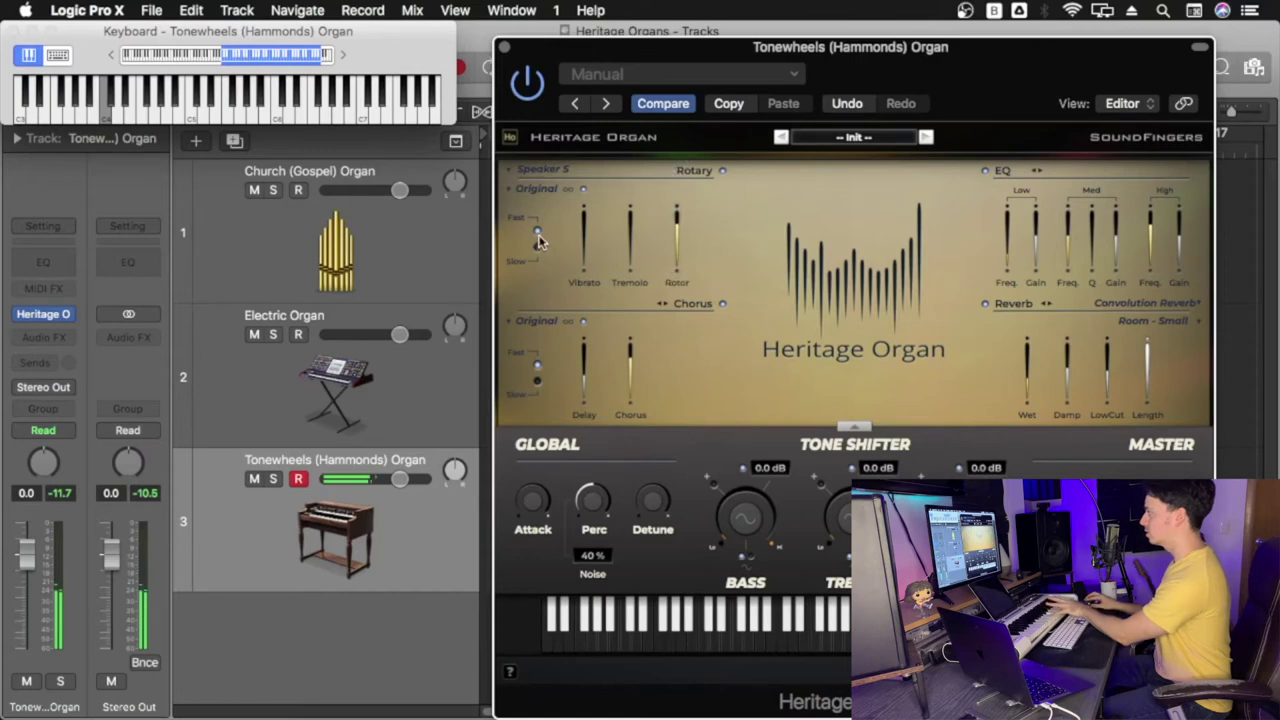
left_click(541, 256)
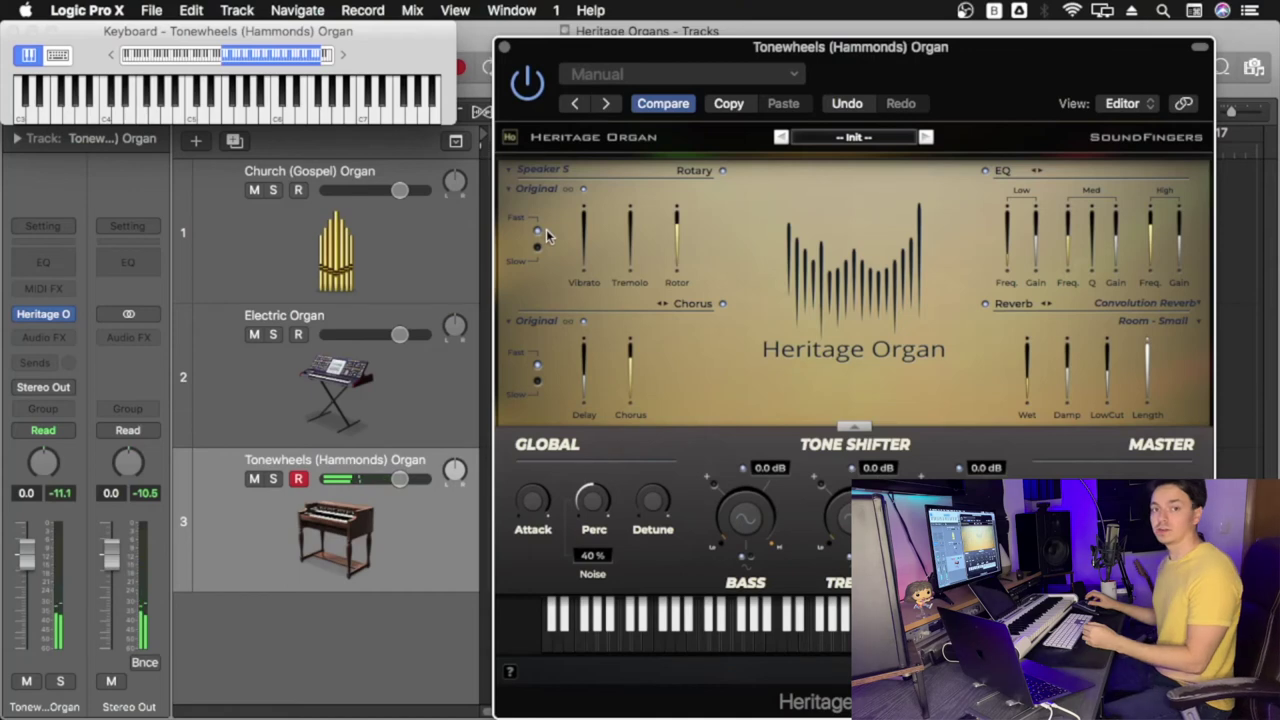
Bring the Tonewheels vibrato to about 39% and lower the chorus to around 61%
left_click_drag(586, 240, 586, 270)
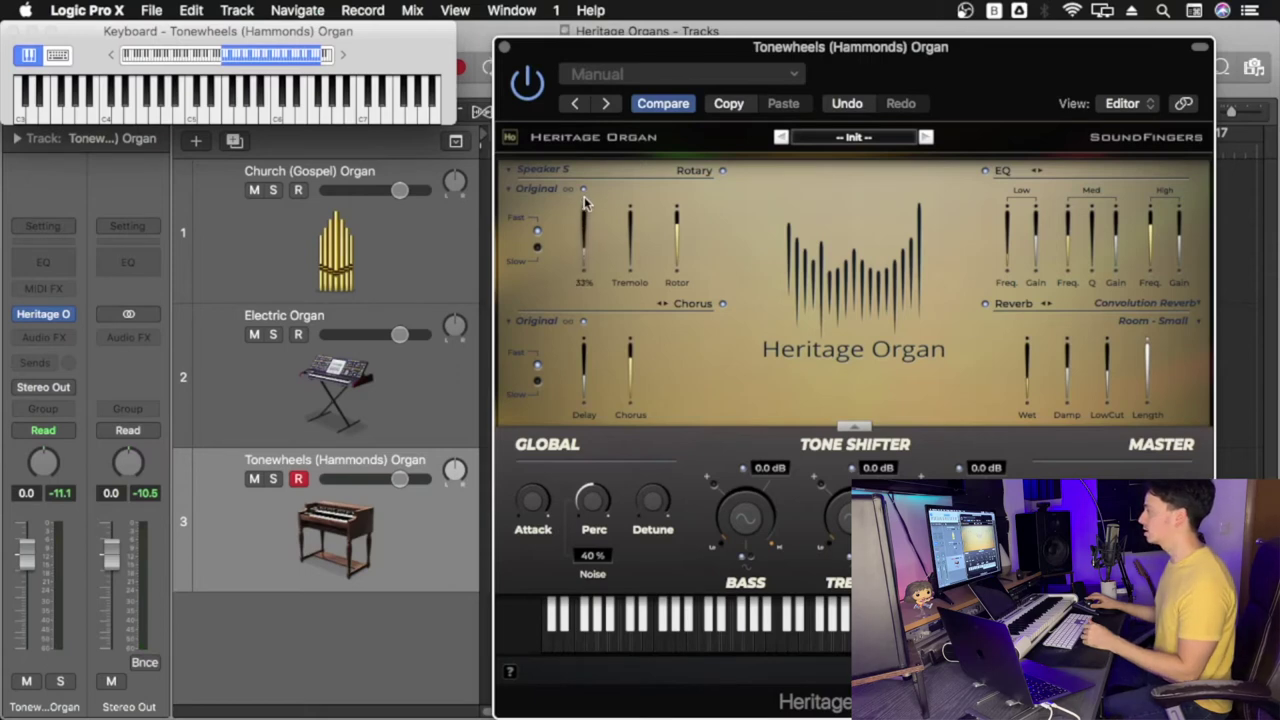
left_click_drag(586, 232, 587, 250)
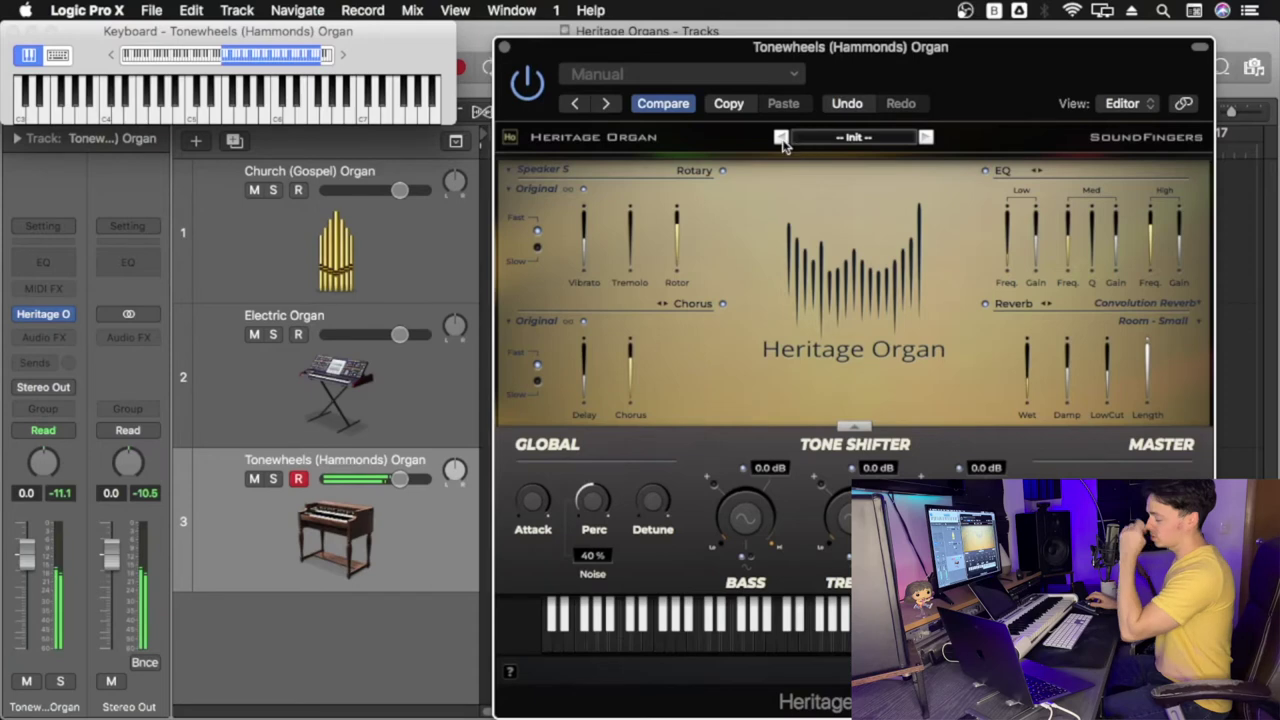
mouse_move(586, 243)
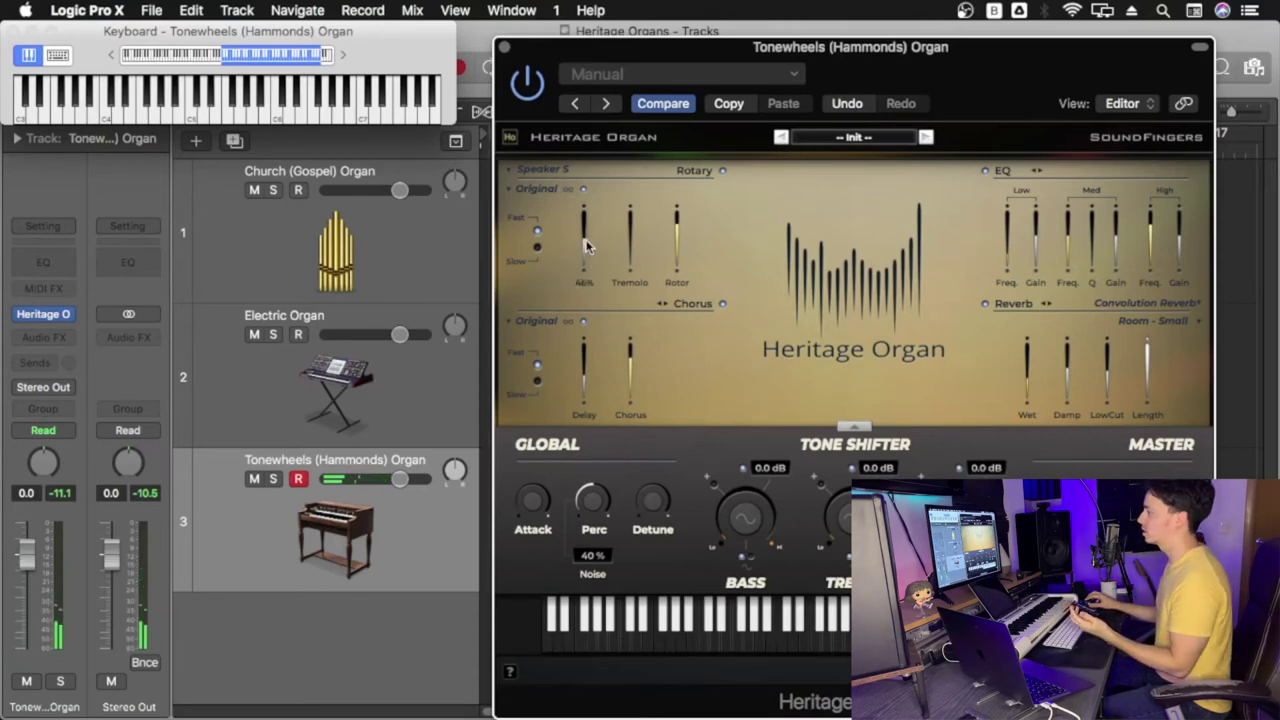
left_click_drag(586, 247, 583, 262)
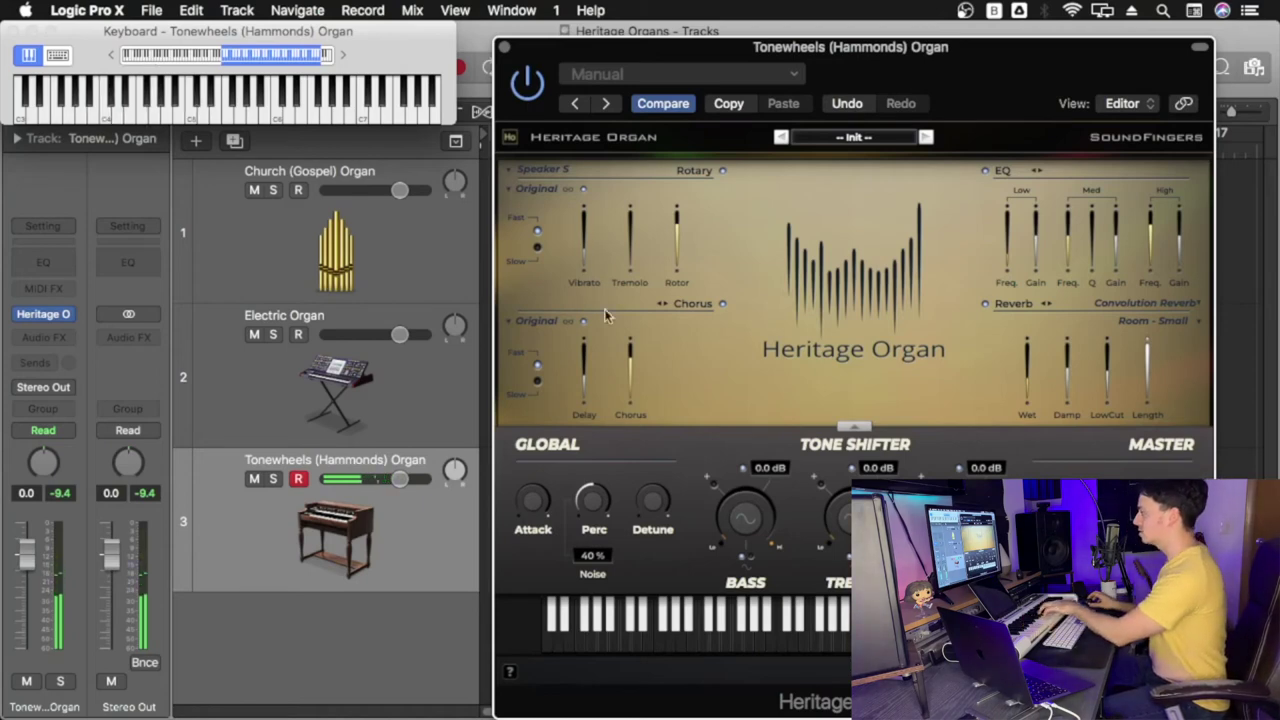
left_click_drag(632, 343, 632, 379)
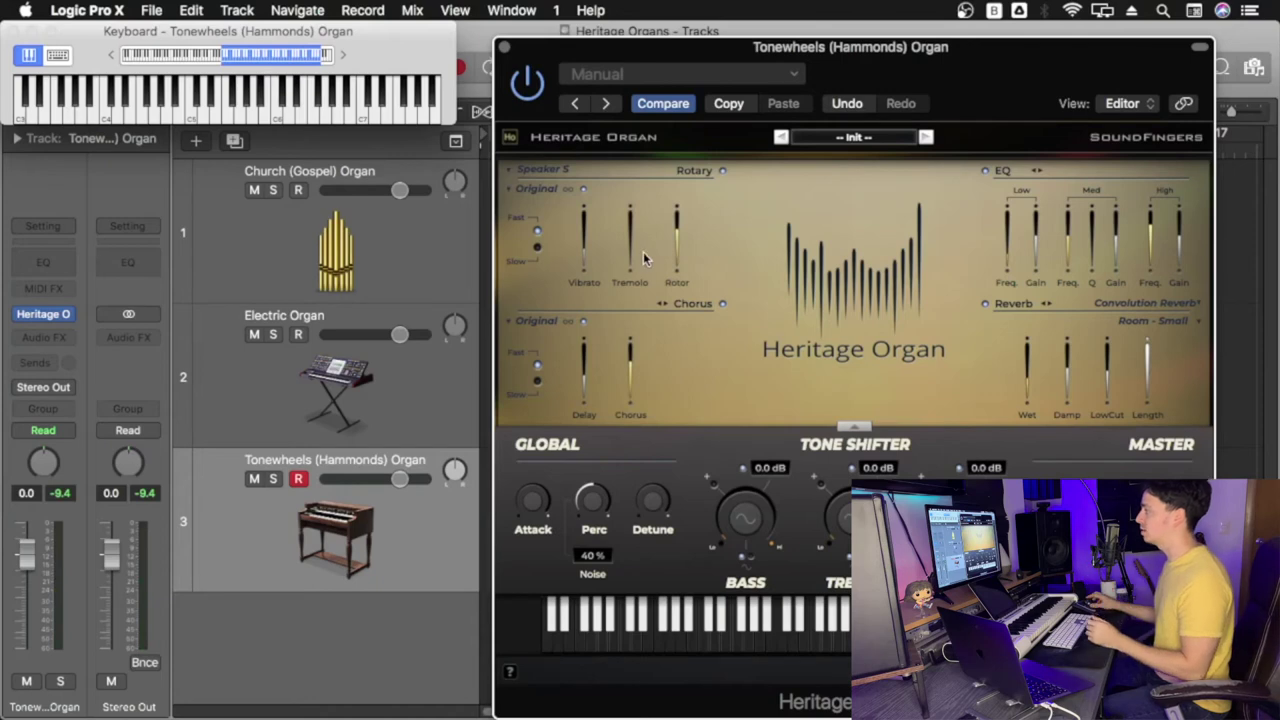
mouse_move(631, 265)
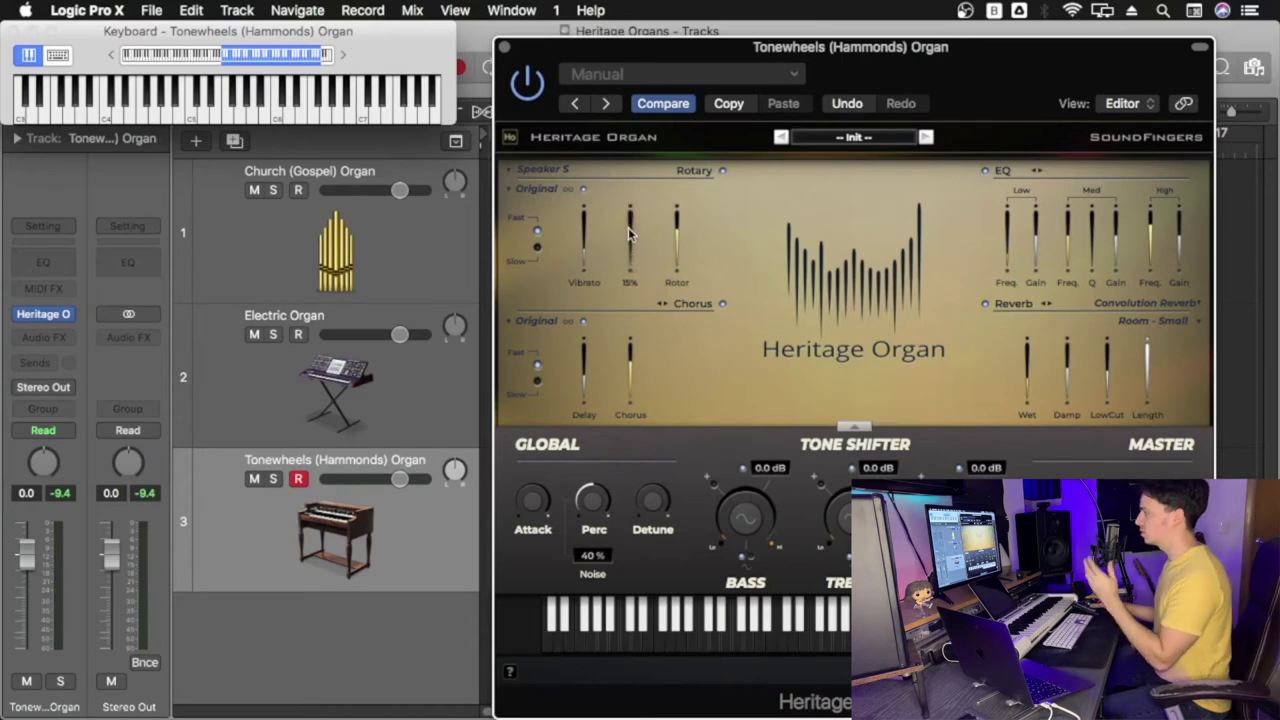
Raise the Tonewheels organ's Rotary Tremolo to about 52%
left_click_drag(631, 233, 633, 224)
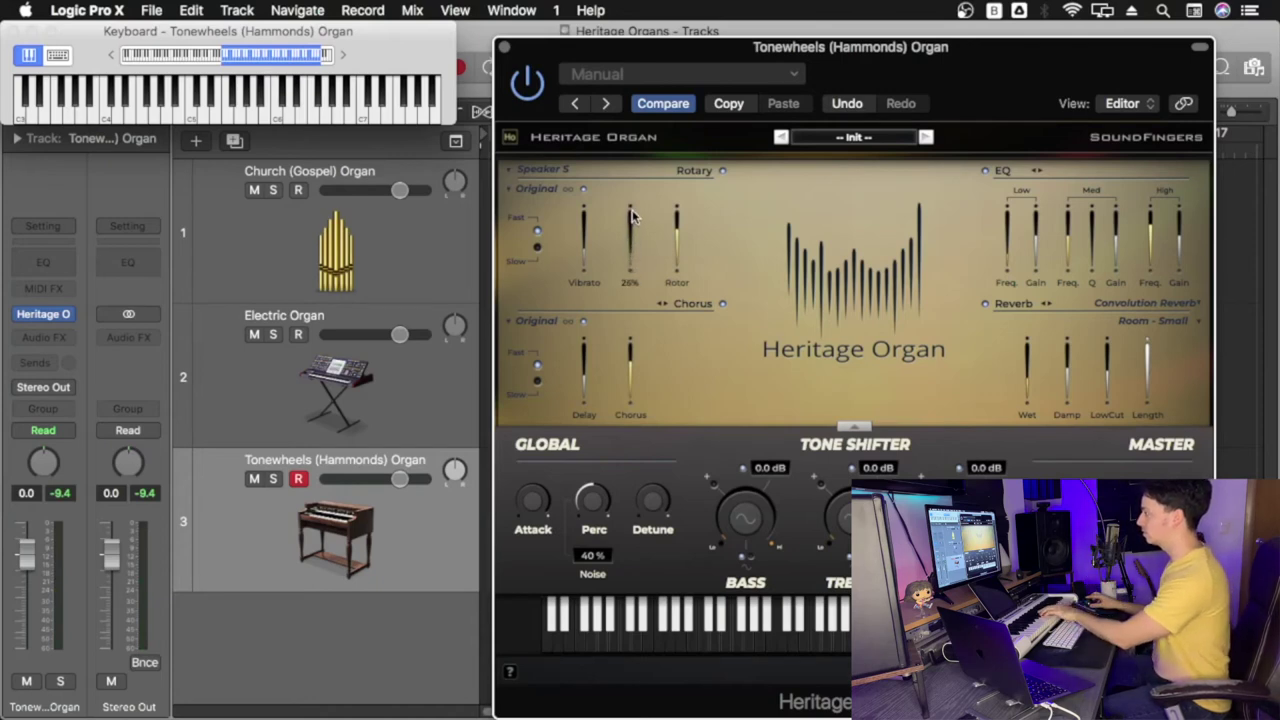
left_click_drag(640, 172, 648, 114)
mouse_move(681, 235)
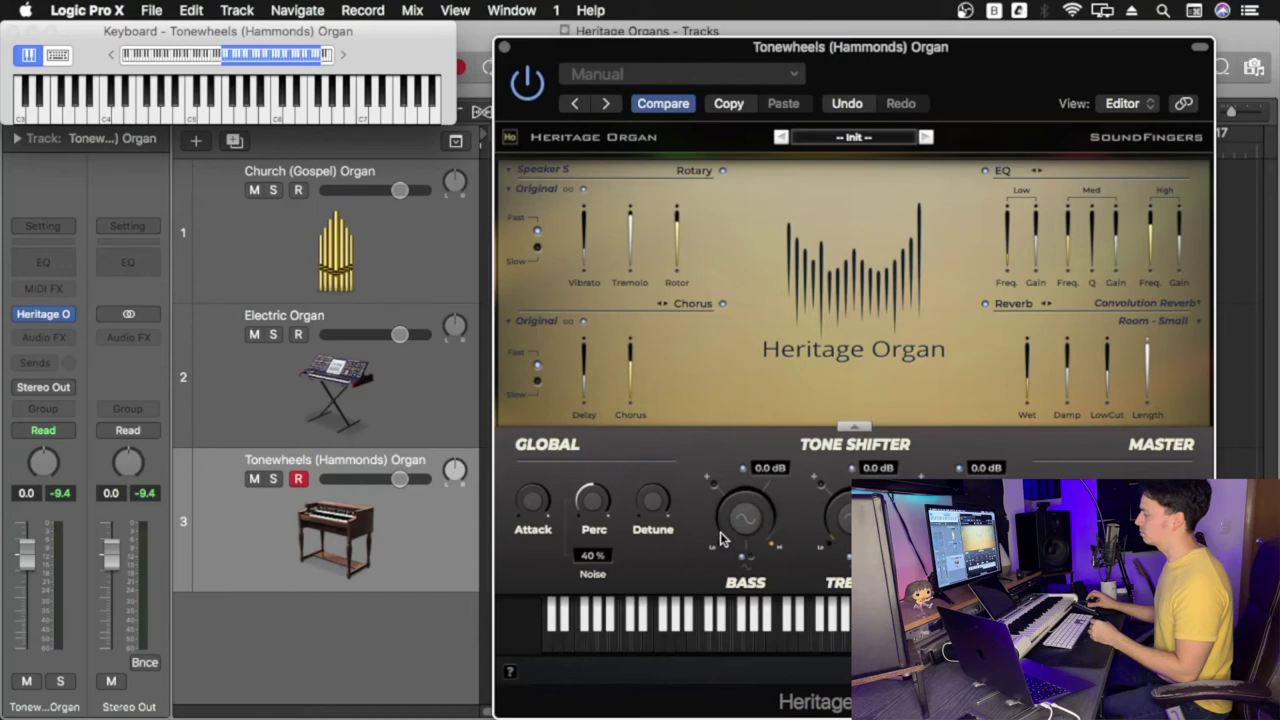
Boost the Heritage Organ's low end with the Tone Shifter Bass knob
left_click_drag(720, 532, 725, 485)
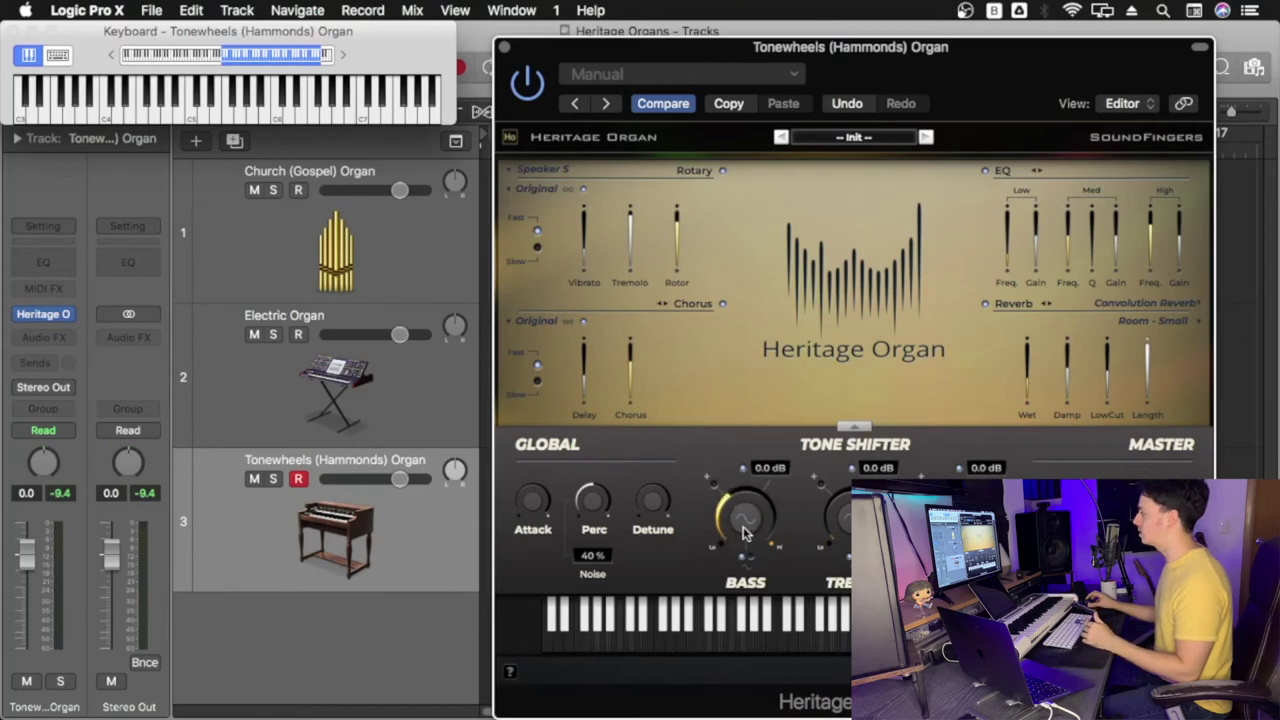
mouse_move(743, 533)
left_mouse_down()
mouse_move(796, 520)
mouse_move(765, 502)
mouse_move(838, 515)
mouse_move(751, 508)
mouse_move(745, 528)
left_mouse_up()
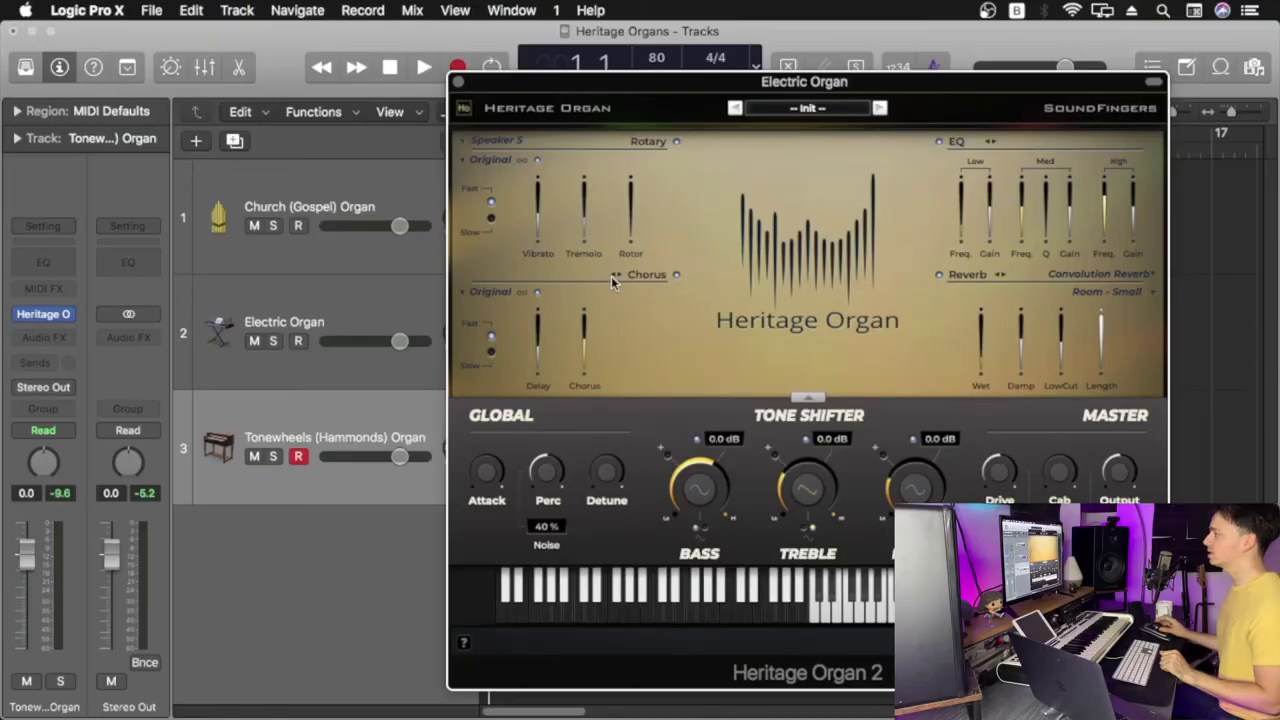
Replace the Electric Organ's chorus with a phaser at about 2.95k frequency and 64% wet
left_click(615, 275)
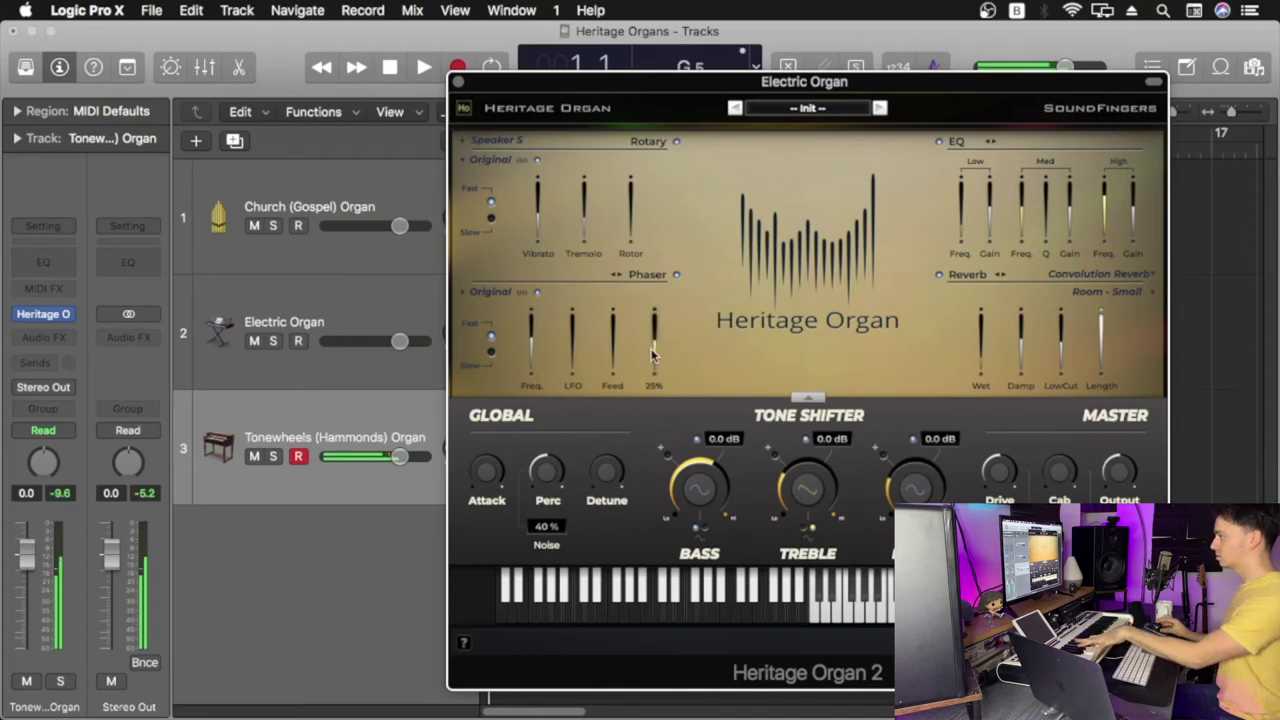
left_click_drag(651, 354, 654, 324)
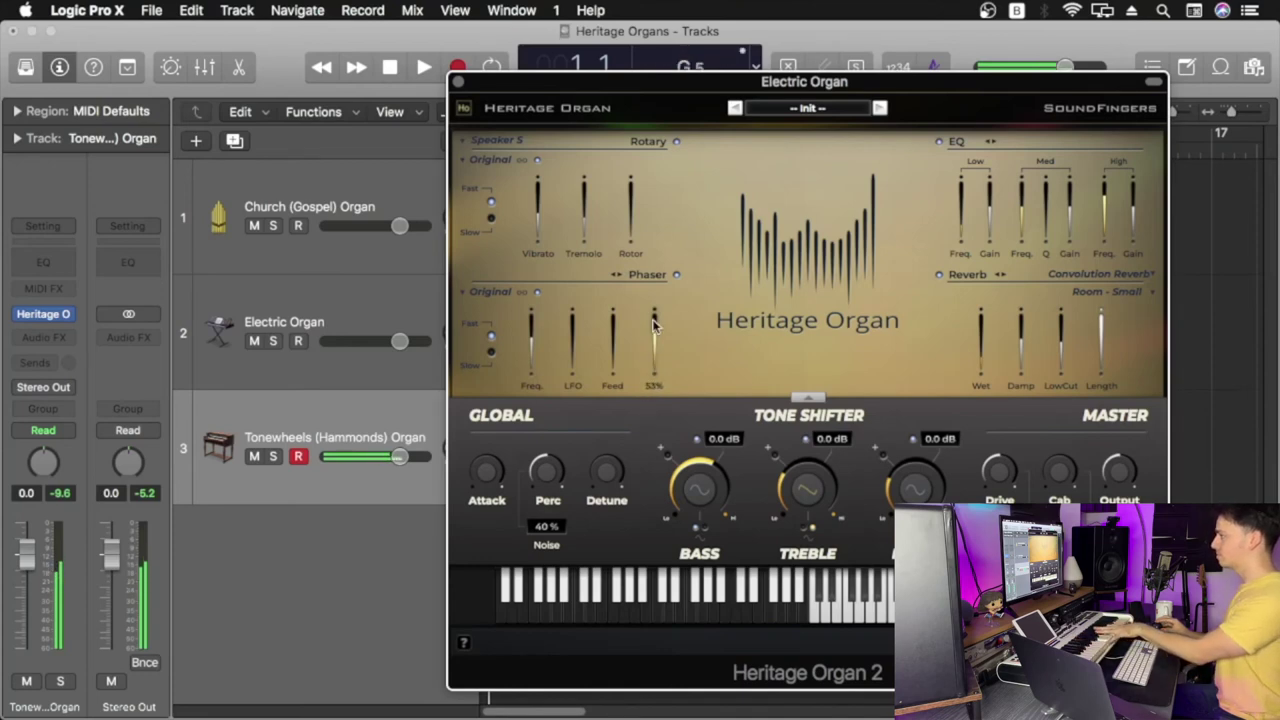
mouse_move(624, 366)
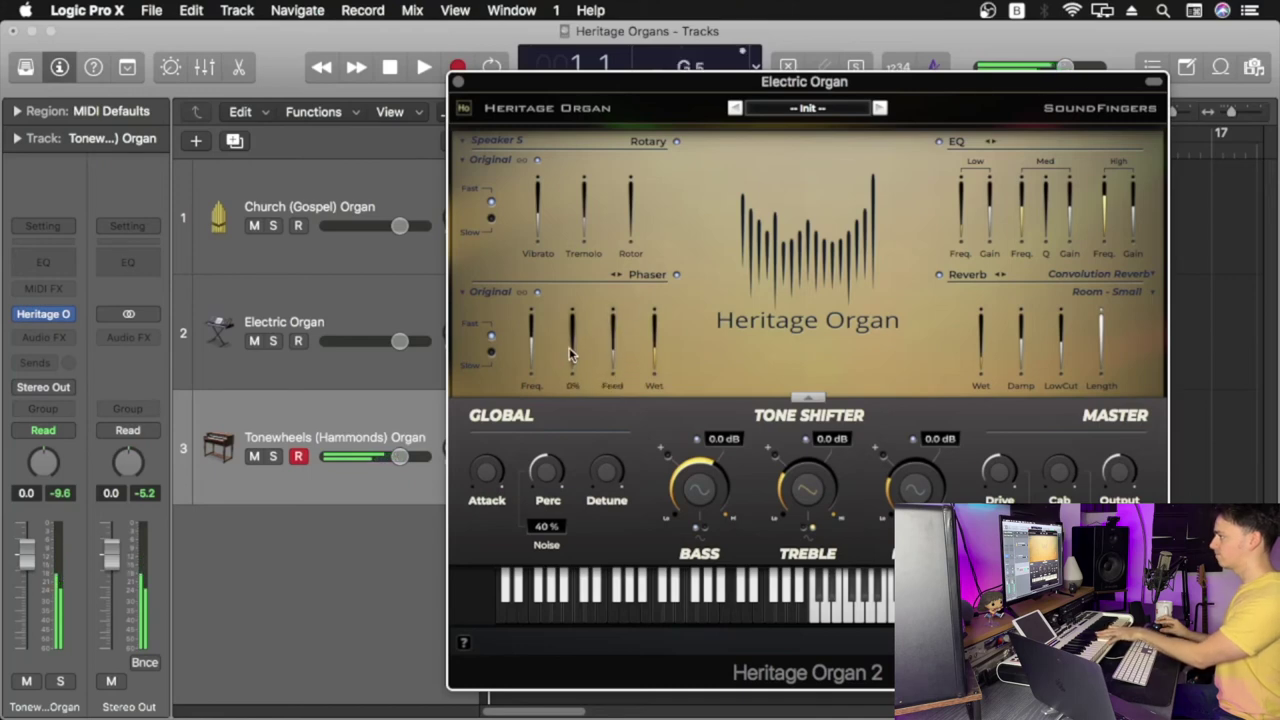
mouse_move(530, 342)
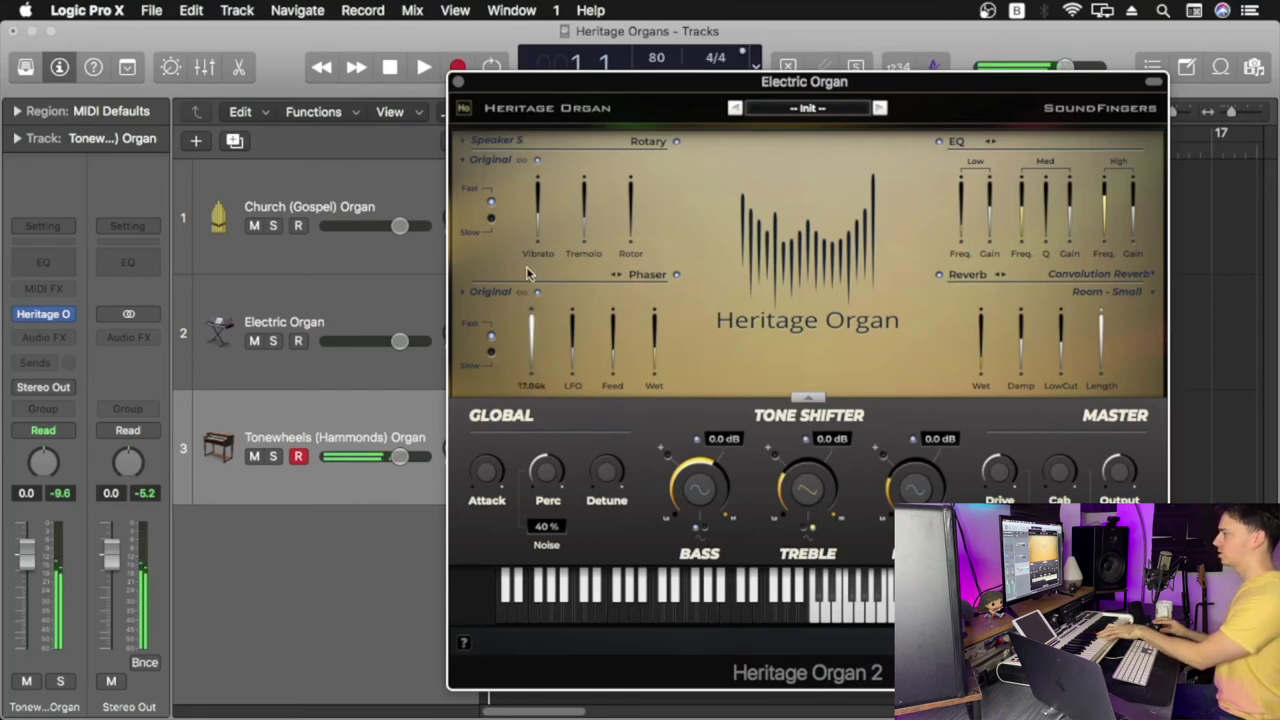
left_click_drag(531, 318, 549, 352)
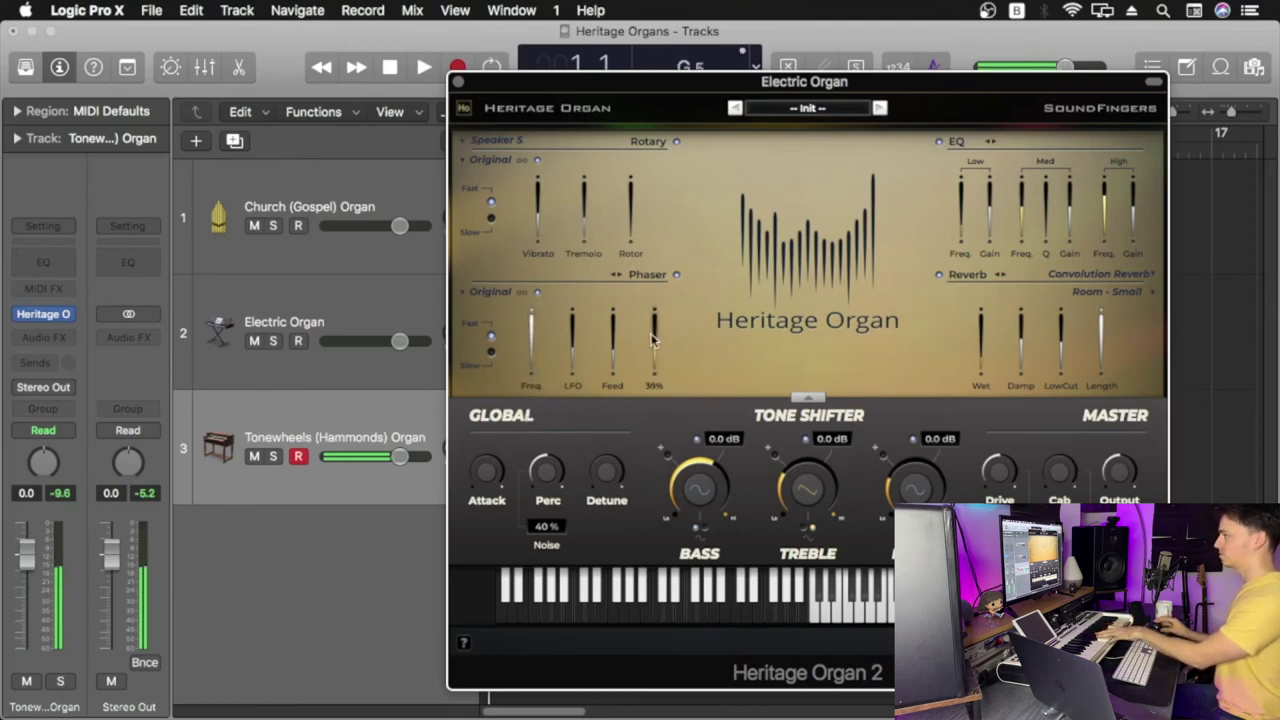
left_click_drag(655, 310, 634, 336)
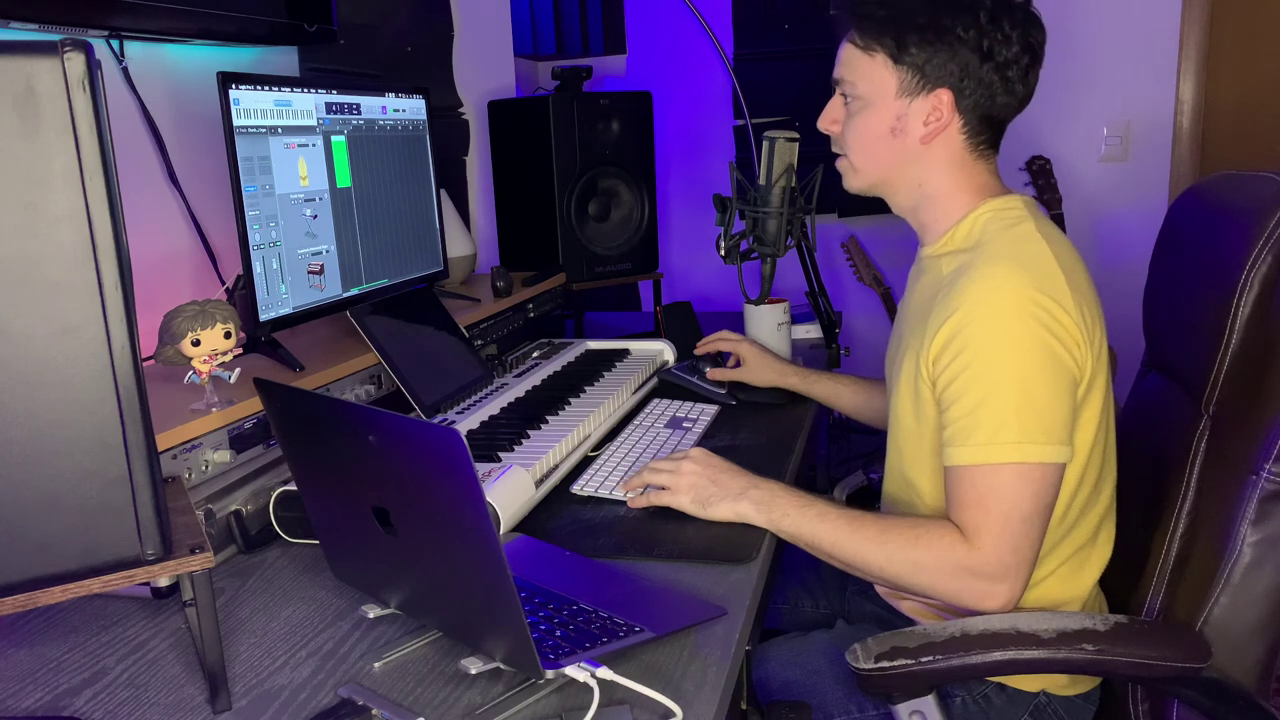
Close the Heritage Organ plug-in window to return to the track arrangement
key("p")
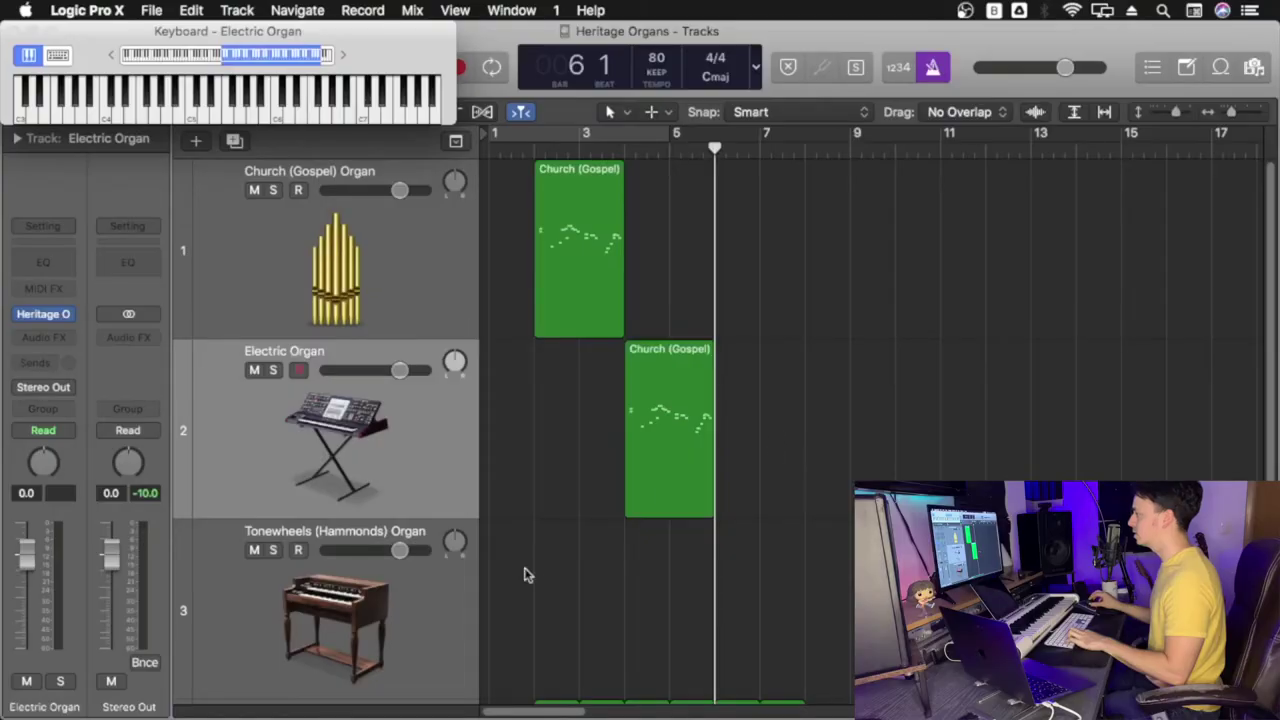
Paste the Church (Gospel) phrase onto the Tonewheels (Hammonds) Organ track at bar 7
left_click(451, 612)
key("super+v")
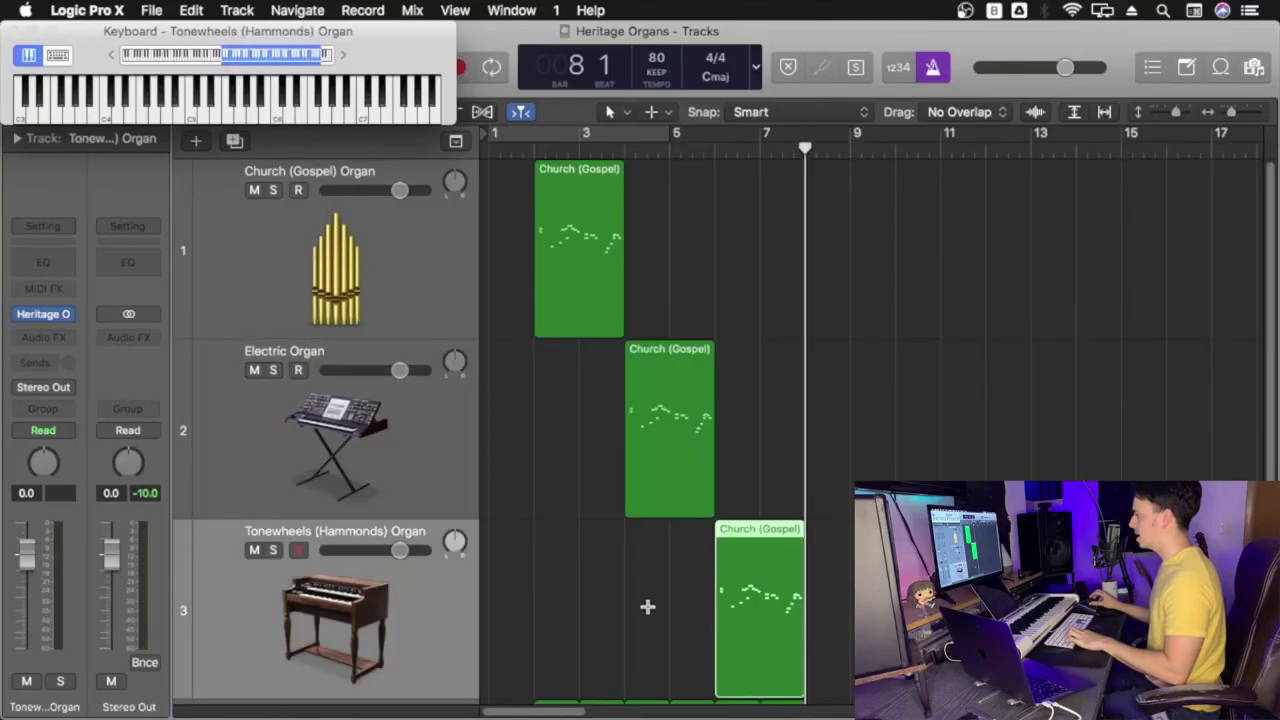
left_click(655, 565, "ctrl+alt")
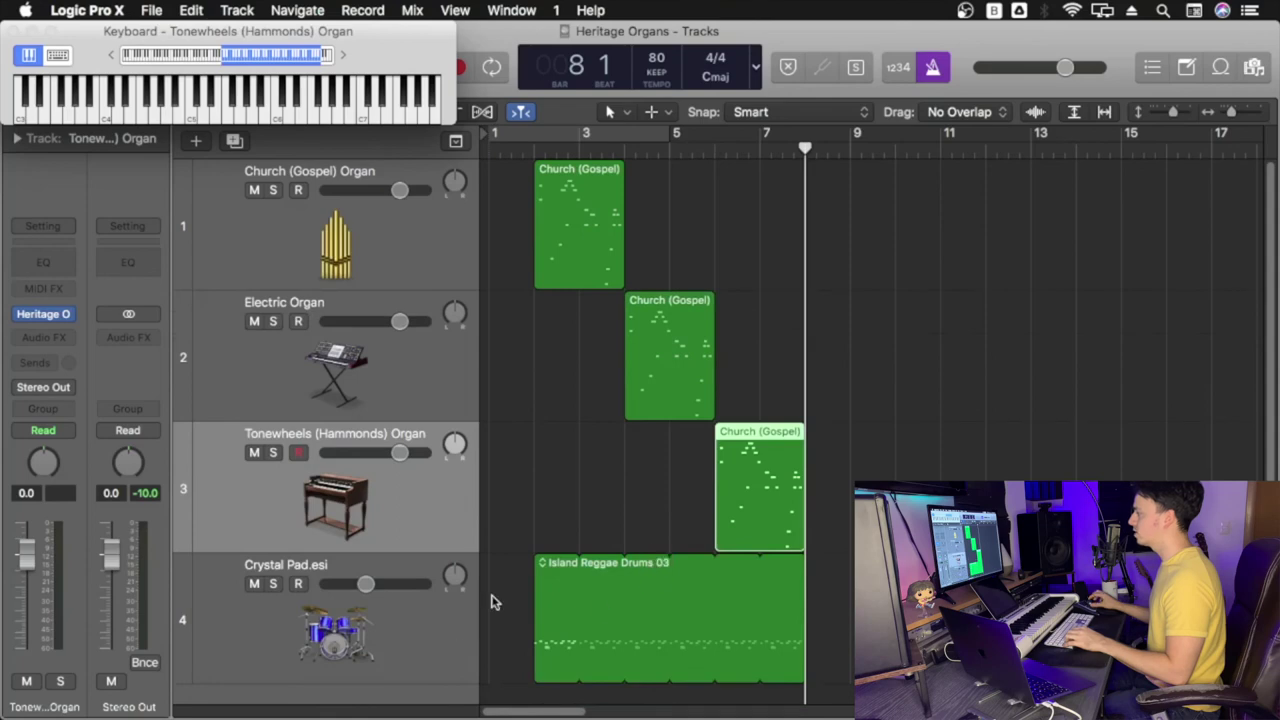
left_click(517, 572, "ctrl+alt")
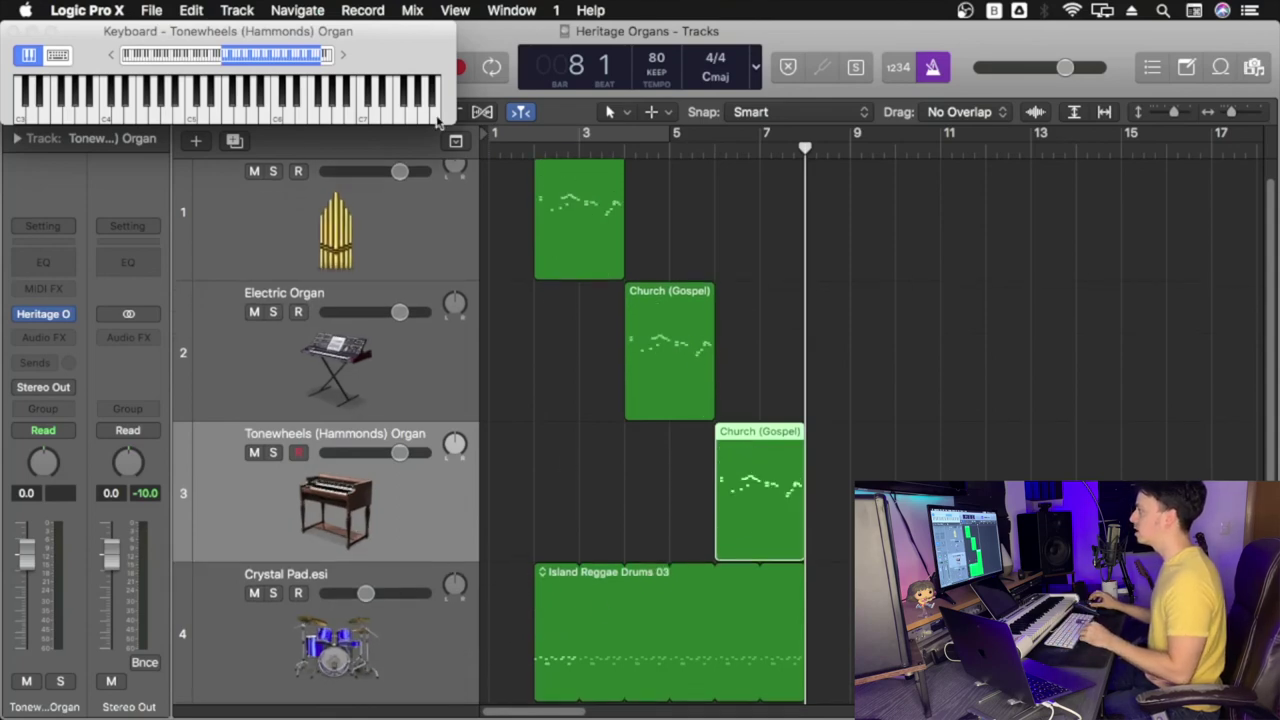
Play the arrangement from just past bar 1 with the Island Reggae Drums loop
key("Return")
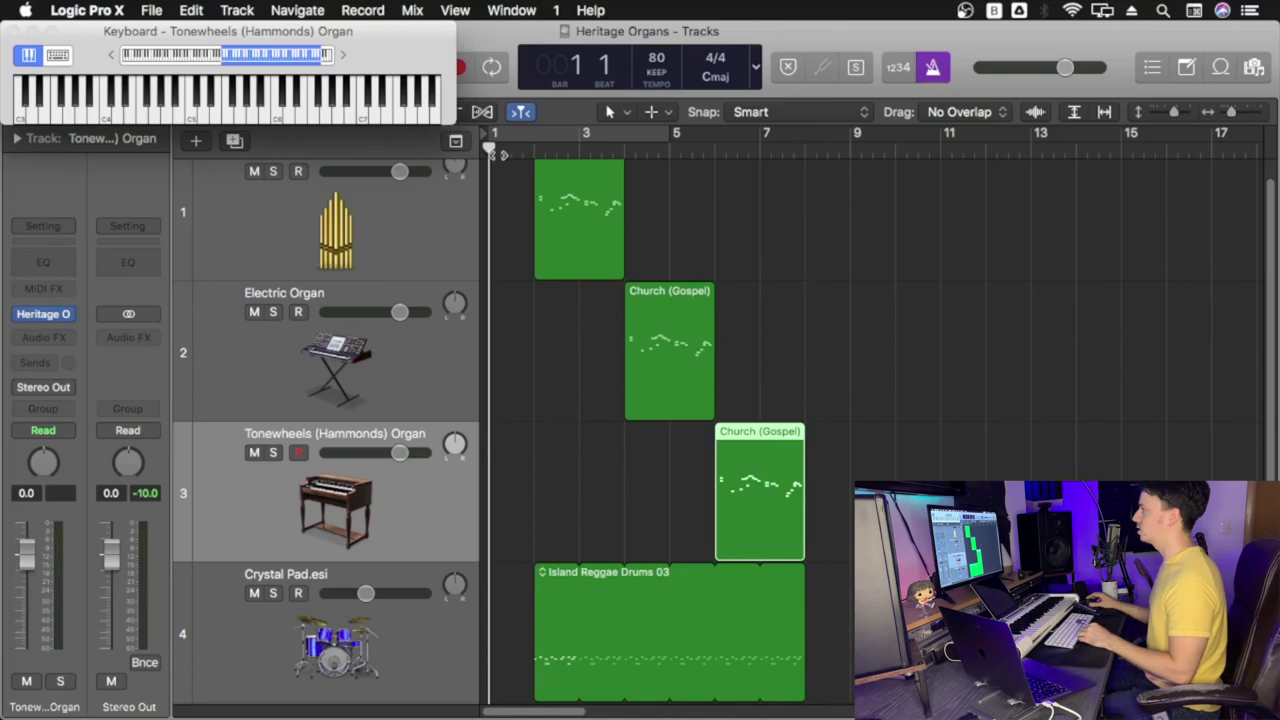
left_click_drag(500, 150, 510, 149)
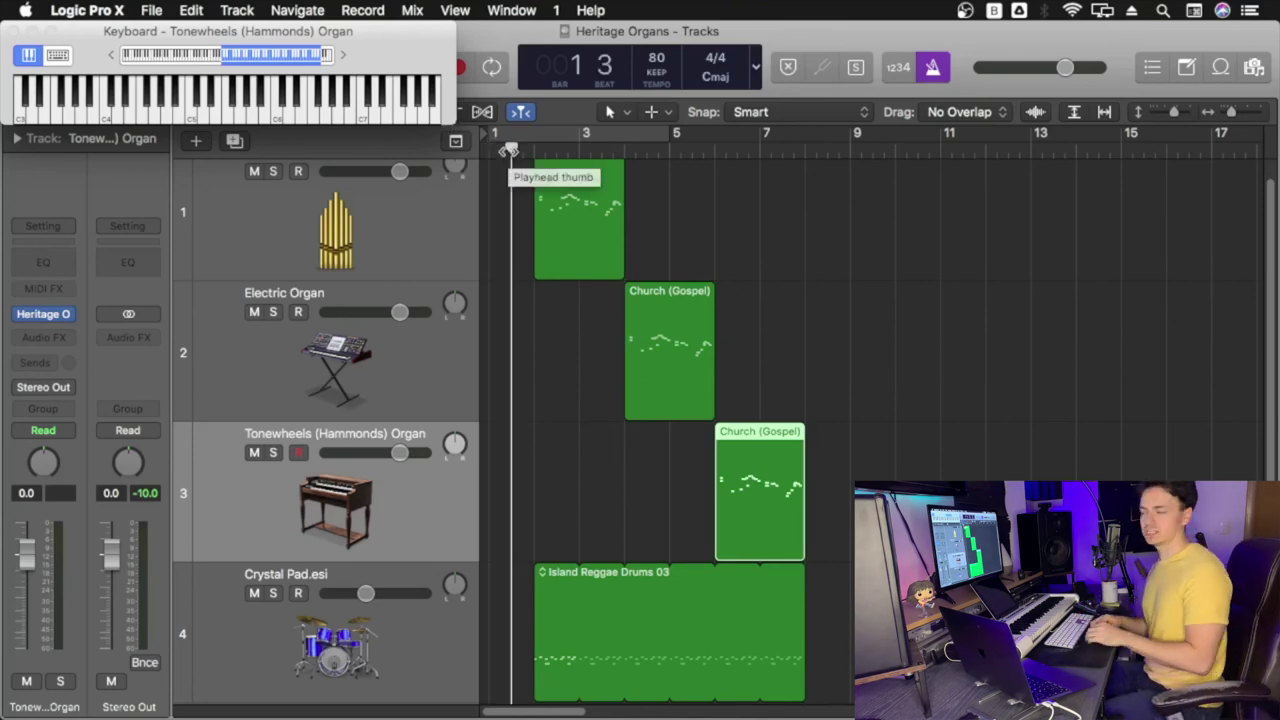
key("space")
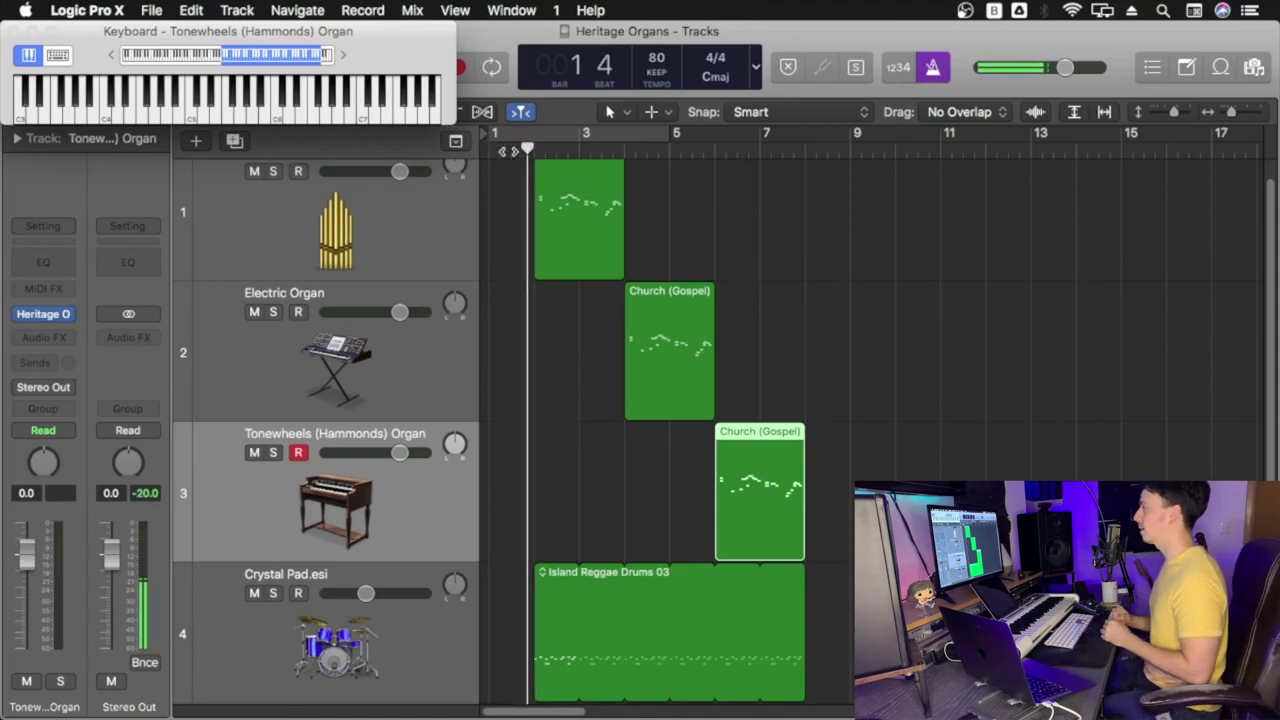